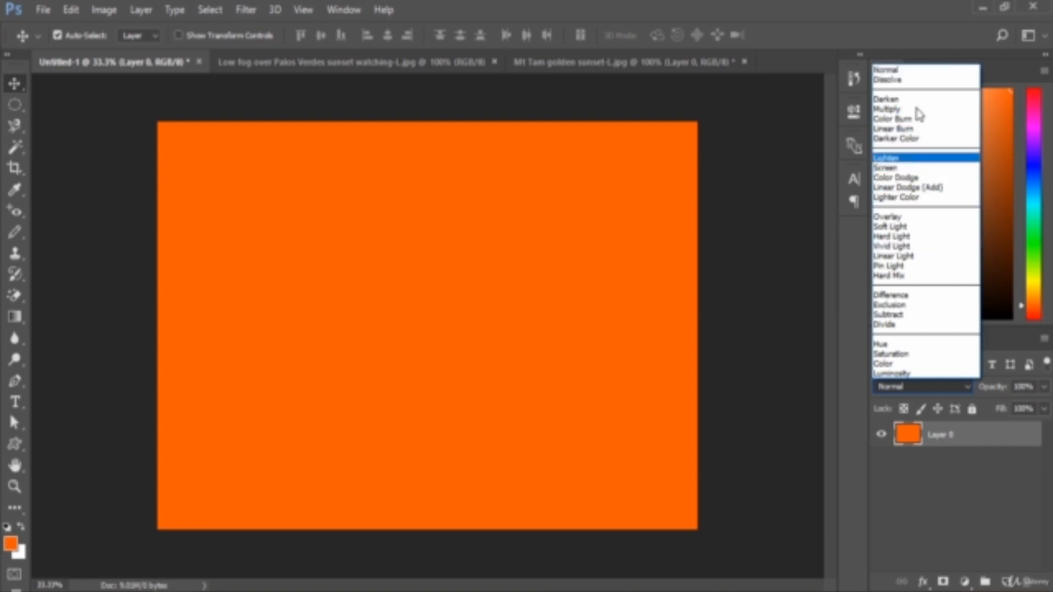
- Add a new layer above the orange background and draw an elliptical selection in the left half of the canvas
left_click(915, 70)
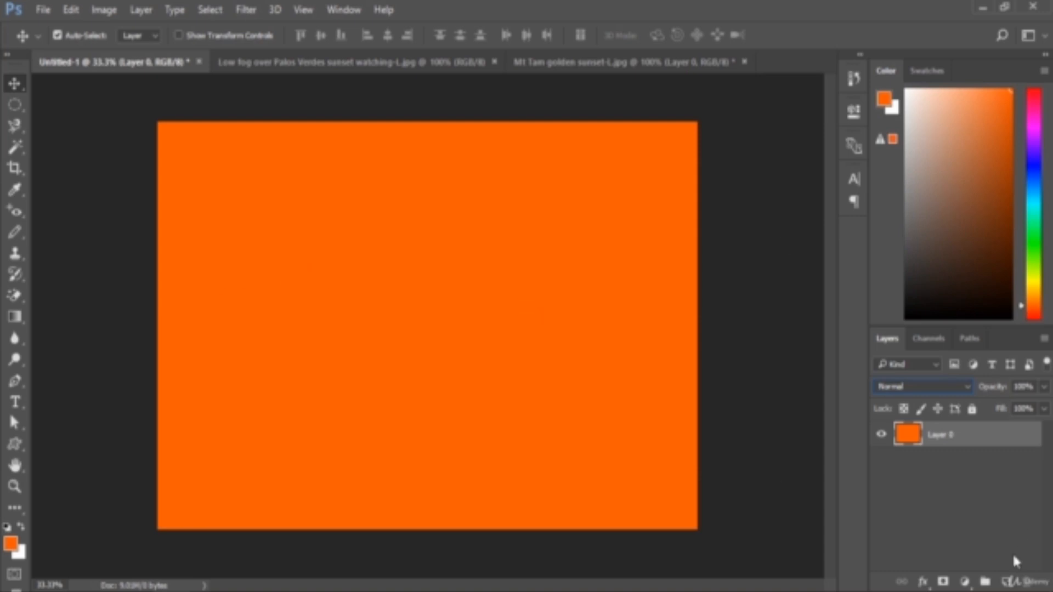
left_click(1009, 582)
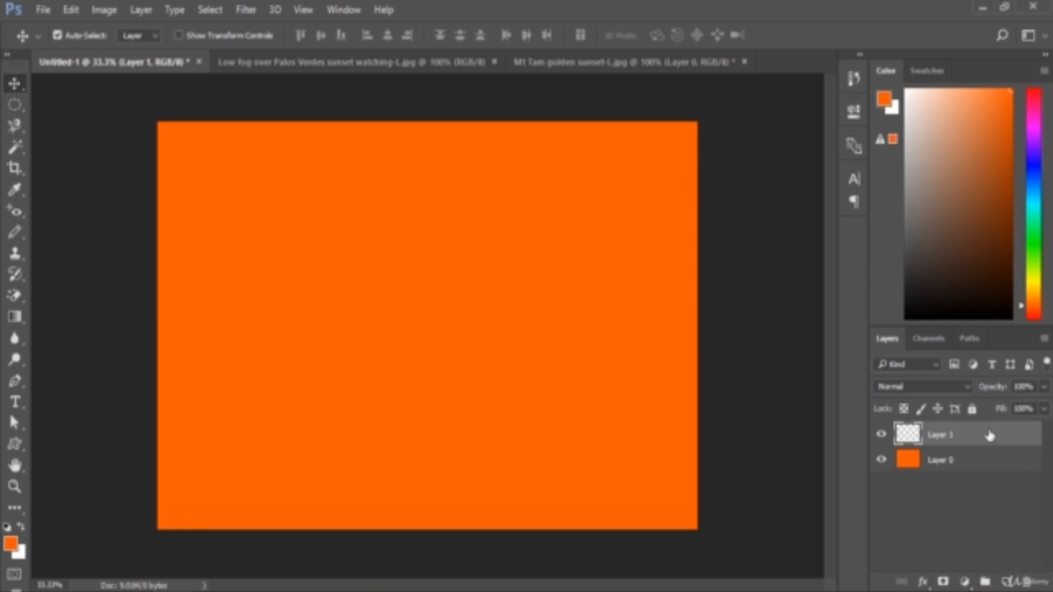
right_click(15, 104)
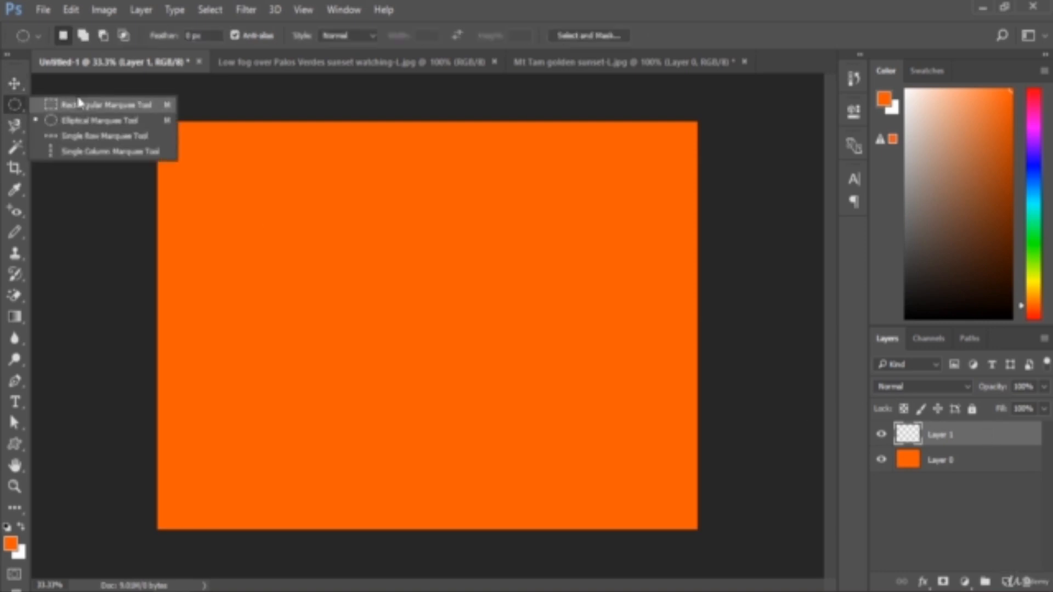
left_click(126, 120)
left_click_drag(203, 247, 378, 432)
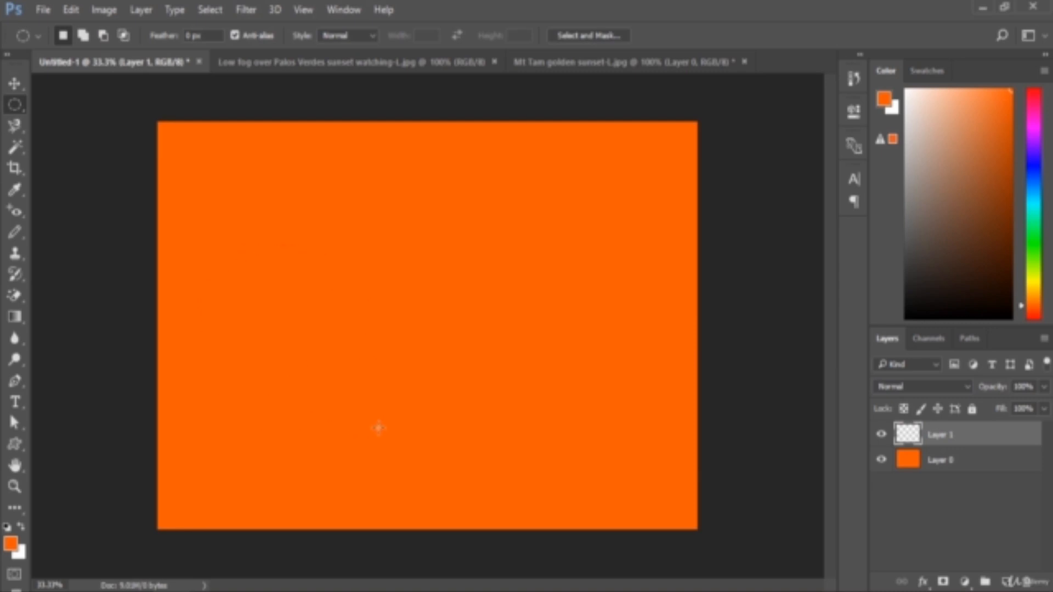
- Fill the elliptical selection with white (ffffff) using the Paint Bucket tool and deselect it
right_click(14, 316)
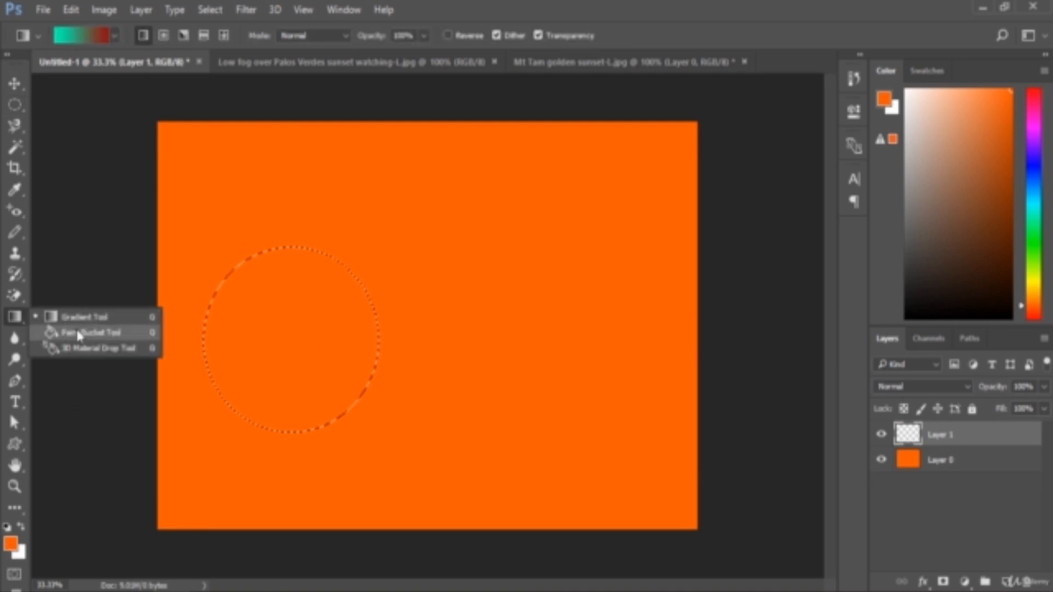
left_click(77, 332)
left_click(11, 543)
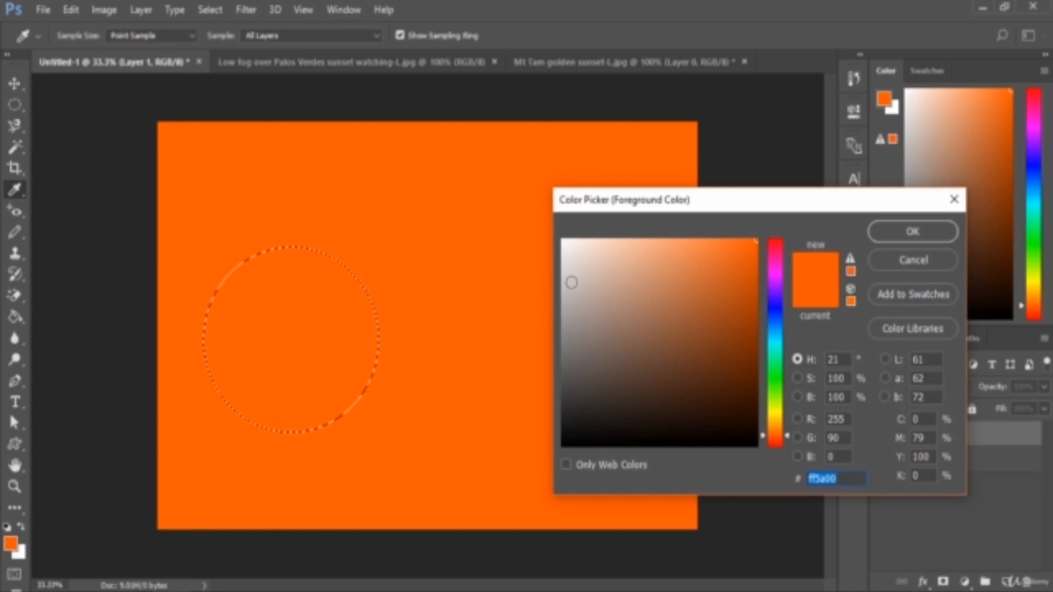
type("ffffff")
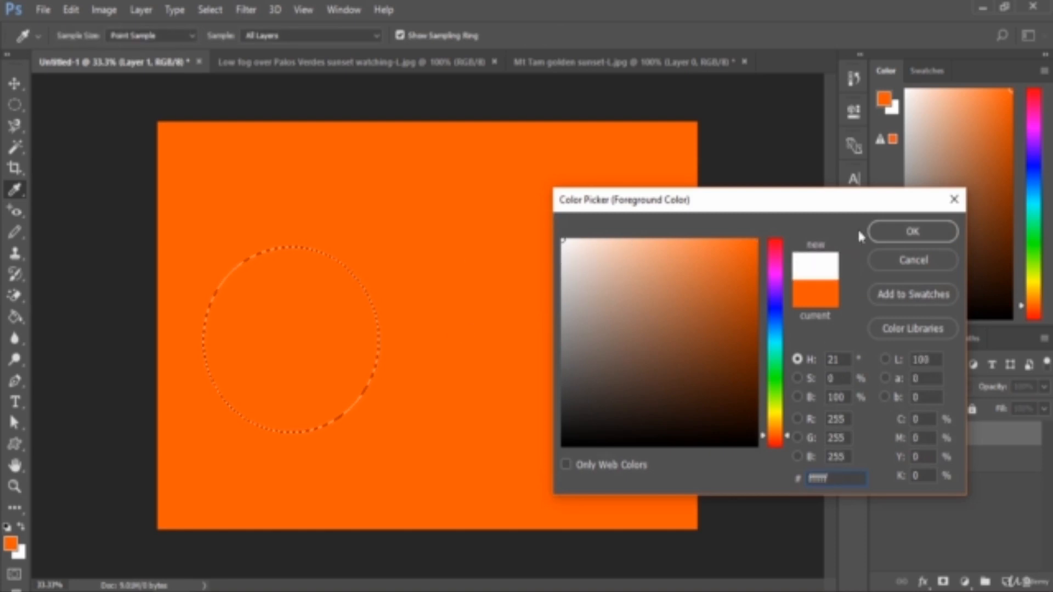
left_click(913, 232)
left_click(323, 329)
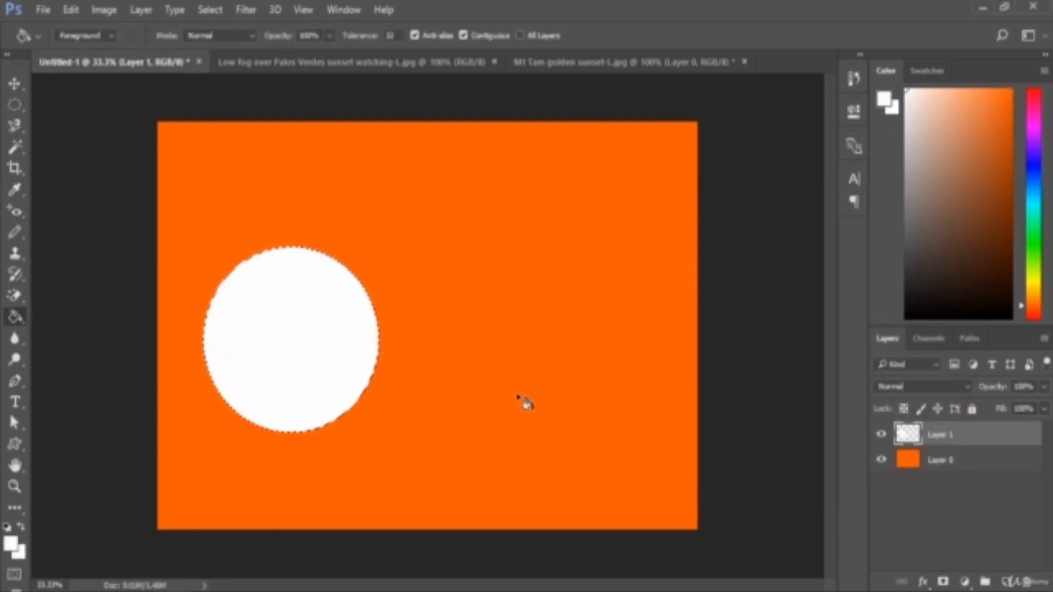
key("ctrl+d")
- Duplicate the white circle's layer and move the copy level with the original into the right half of the canvas
key("ctrl+shift+alt+n")
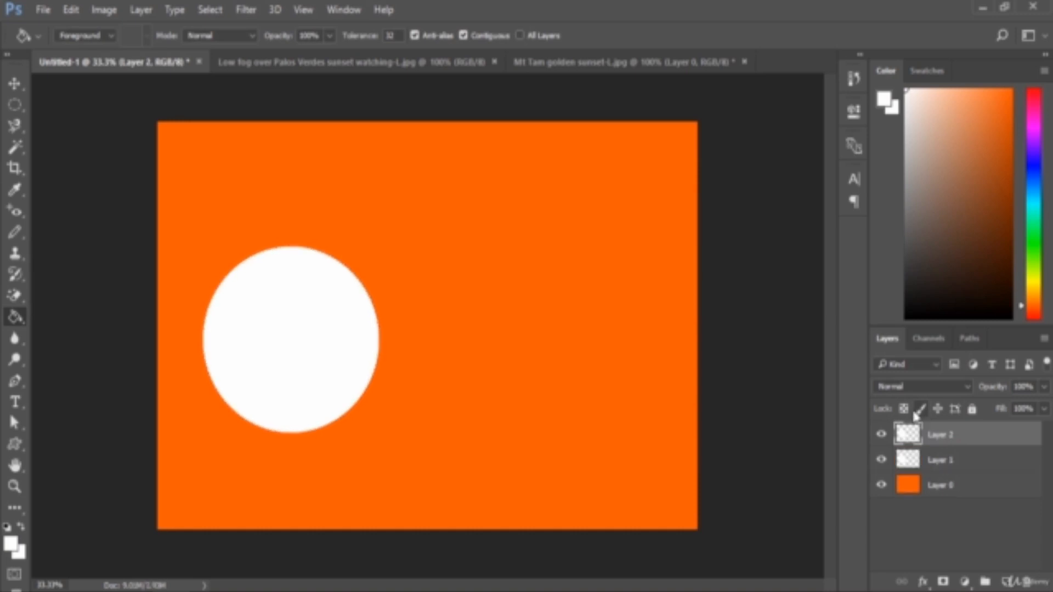
left_click(15, 85)
left_click_drag(322, 291, 567, 304)
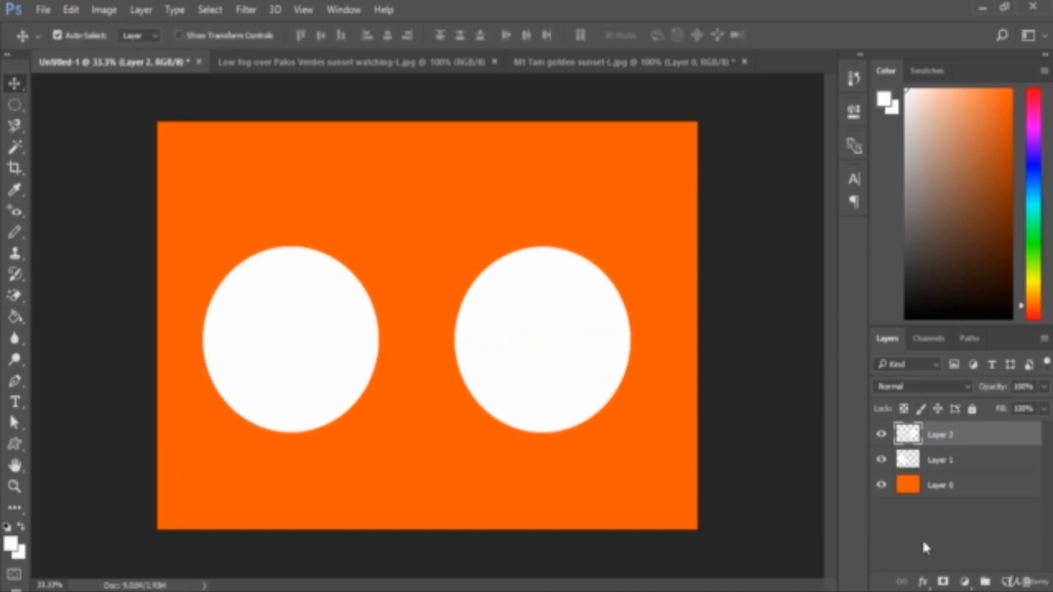
- Set the foreground color to black and fill the right circle with it using the Paint Bucket
left_click(10, 544)
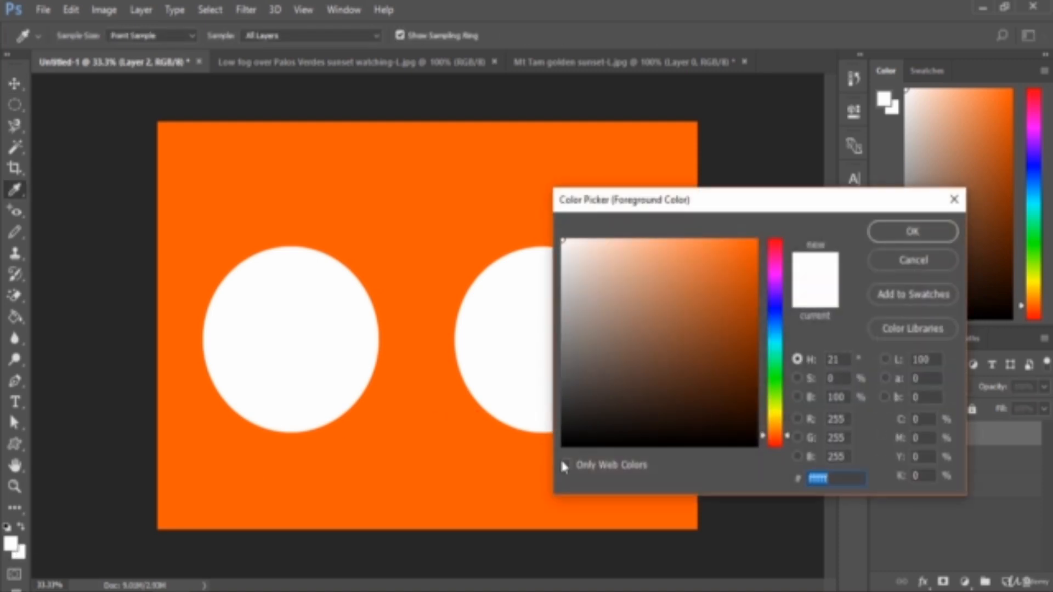
left_click_drag(564, 443, 540, 457)
left_click(919, 234)
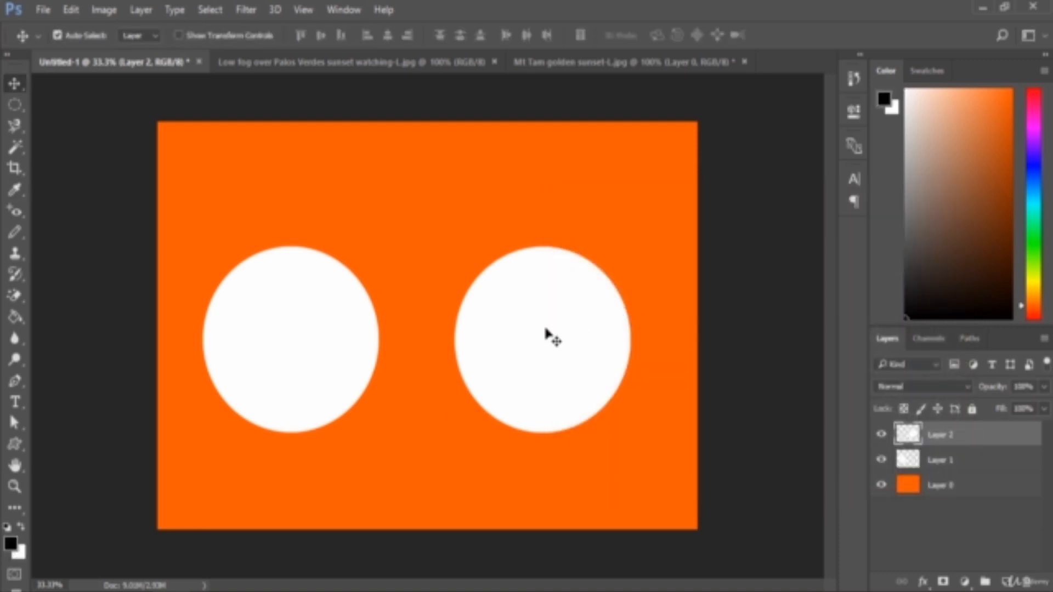
key("g")
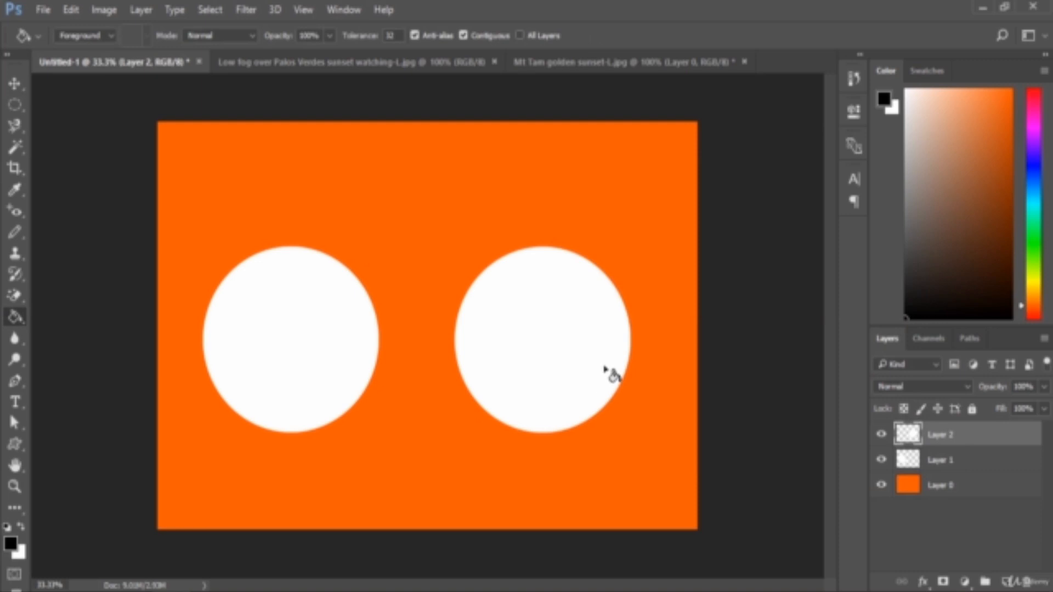
left_click(603, 369)
- Merge the two circle layers into one layer and check it by toggling its visibility off and on
left_click(15, 83)
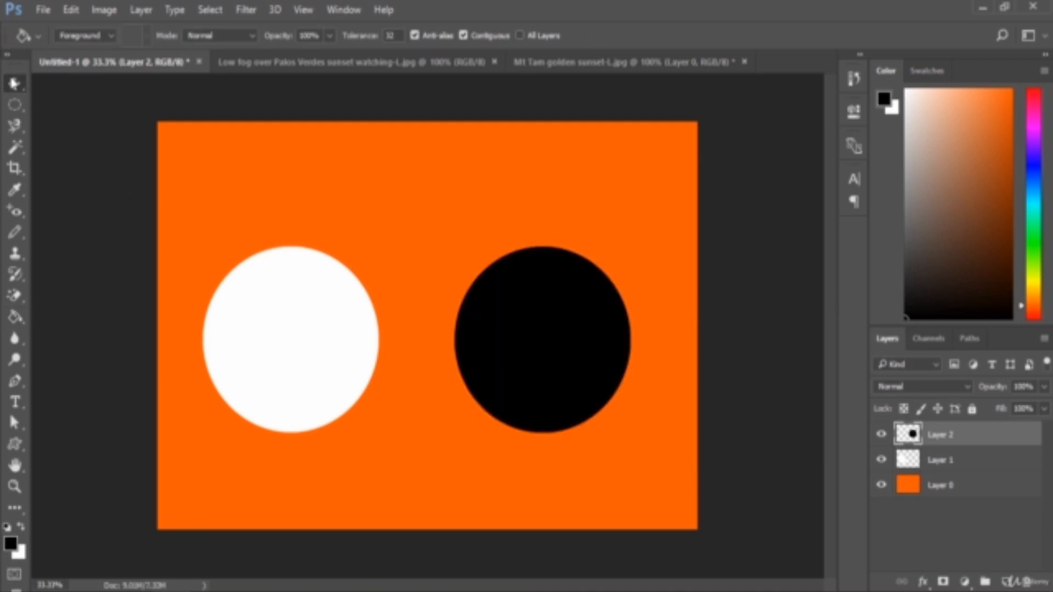
left_click(976, 468, "shift")
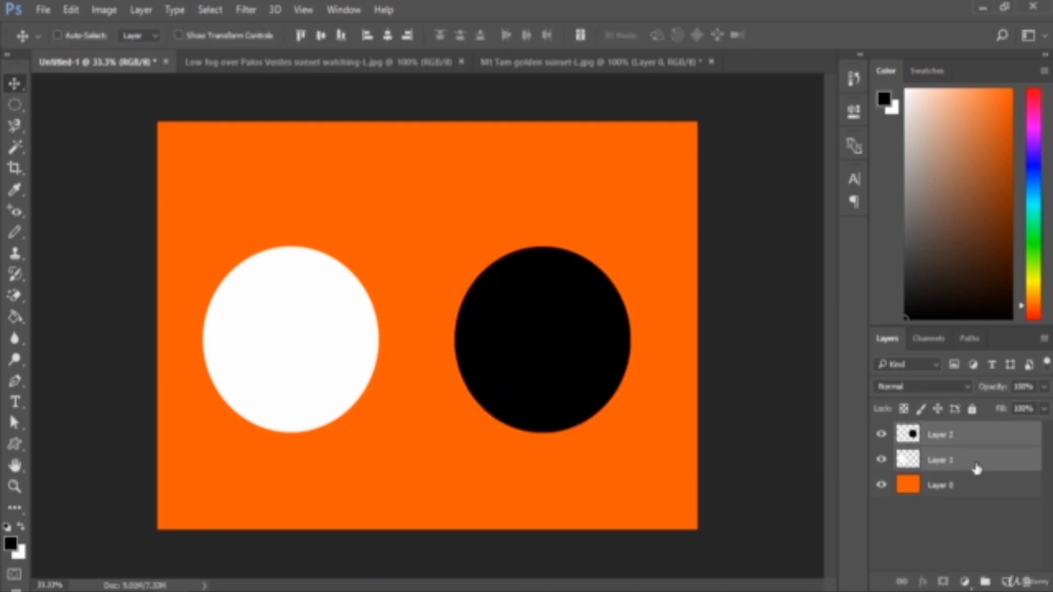
key("ctrl+e")
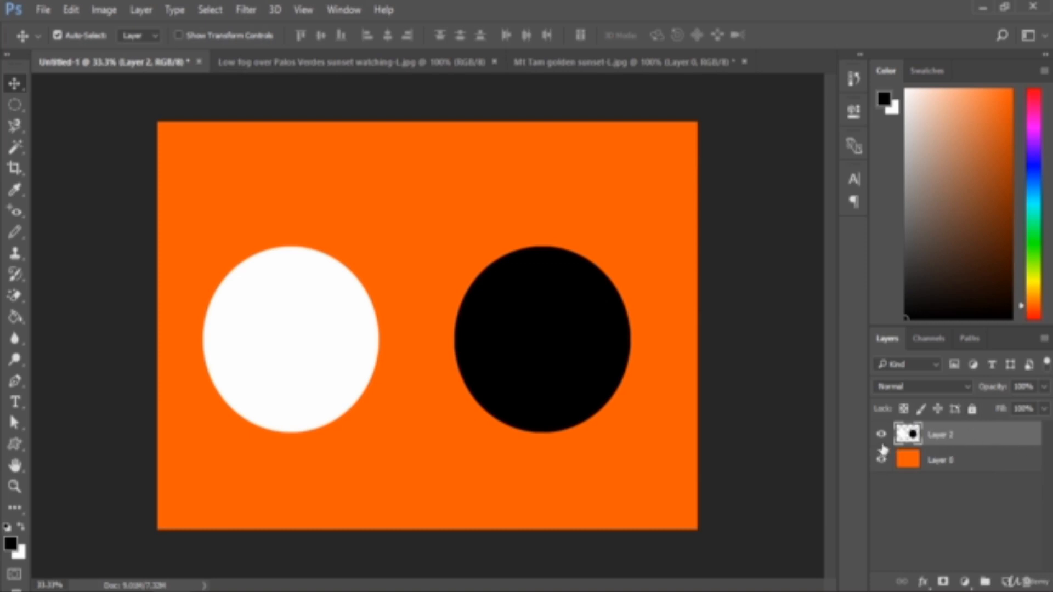
left_click(881, 436)
left_click(881, 436)
- Try the Lighten blend mode on the merged circles layer over the orange background and restore Normal
left_click(999, 458)
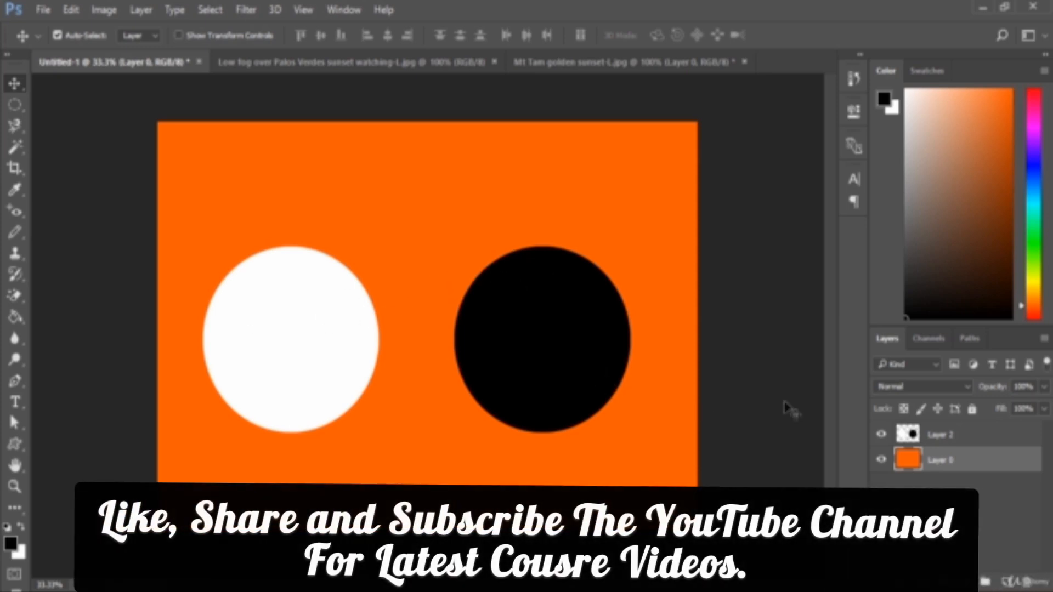
left_click(954, 436)
left_click(927, 386)
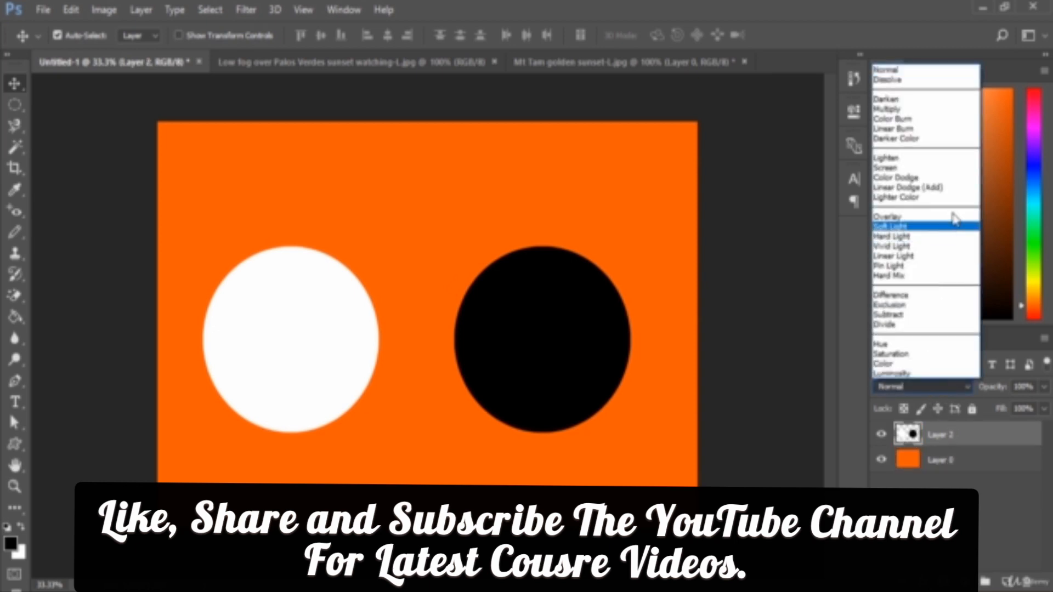
left_click(925, 159)
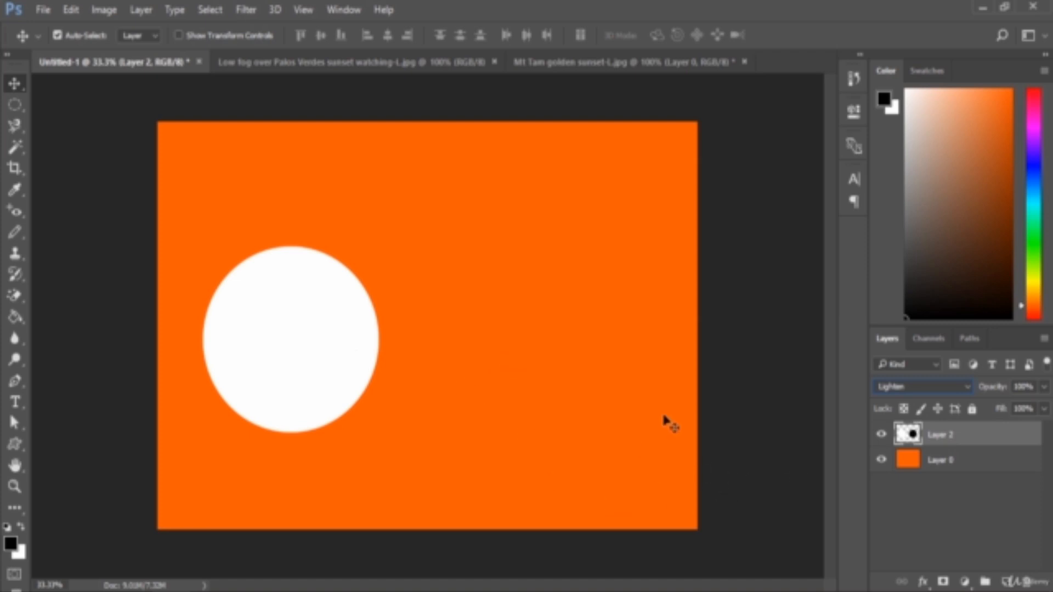
left_click(947, 387)
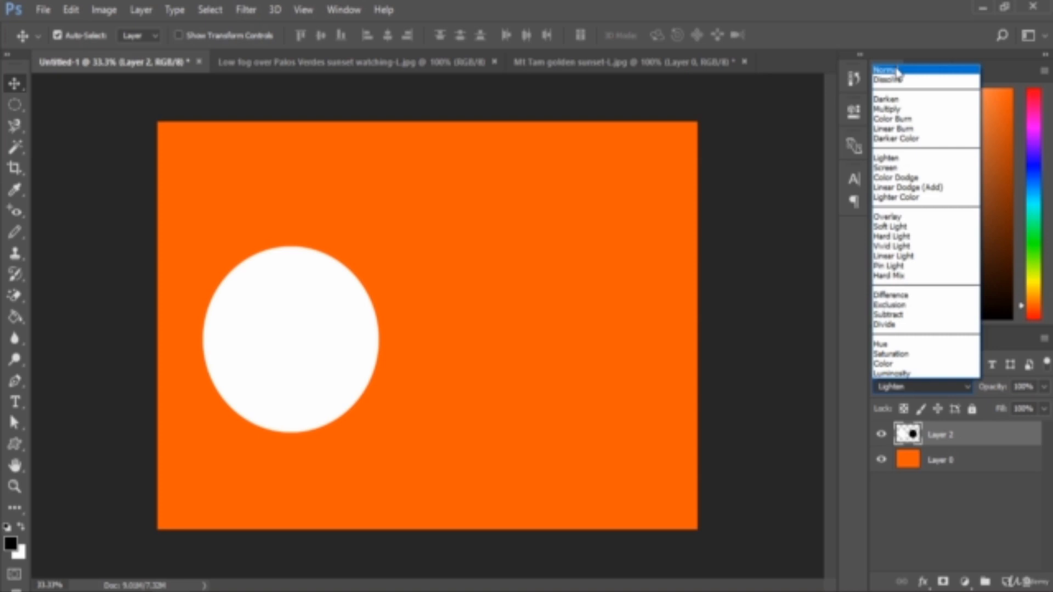
left_click(897, 71)
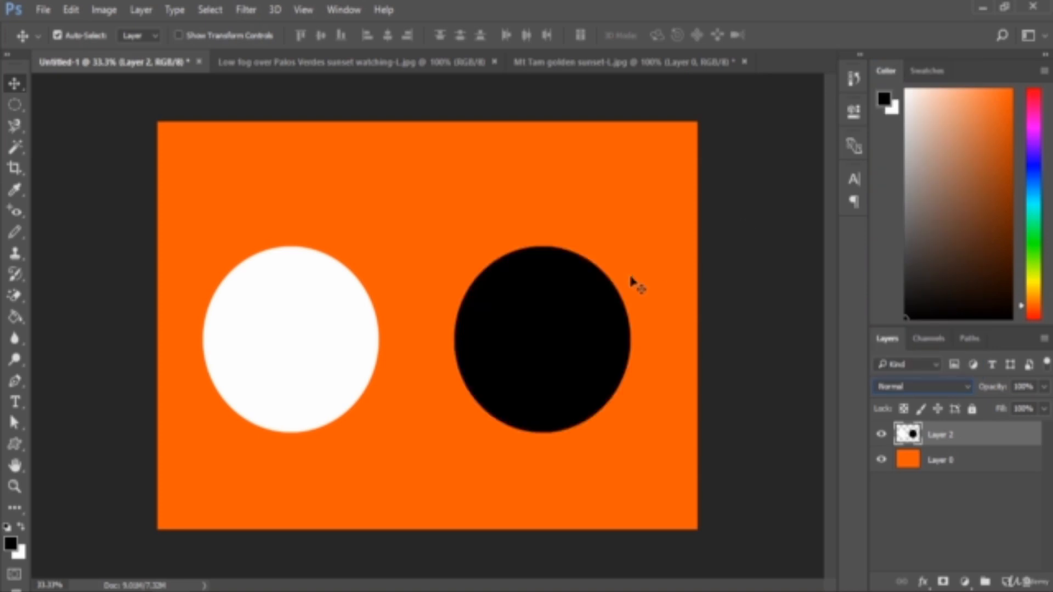
- Fill the background Layer 0 with white and recolor the white circle light gray
left_click(965, 463)
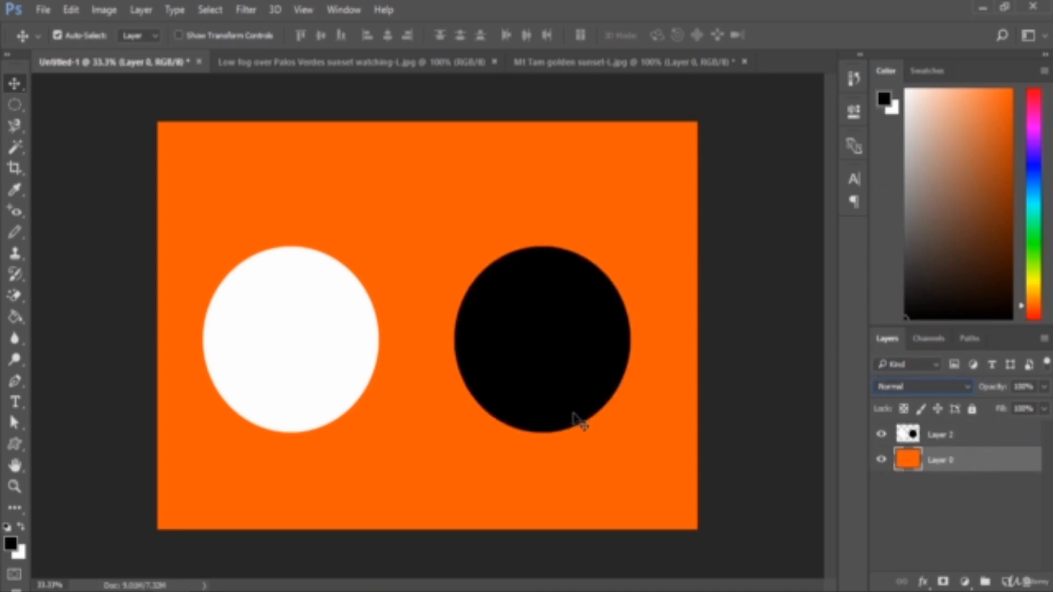
left_click(21, 526)
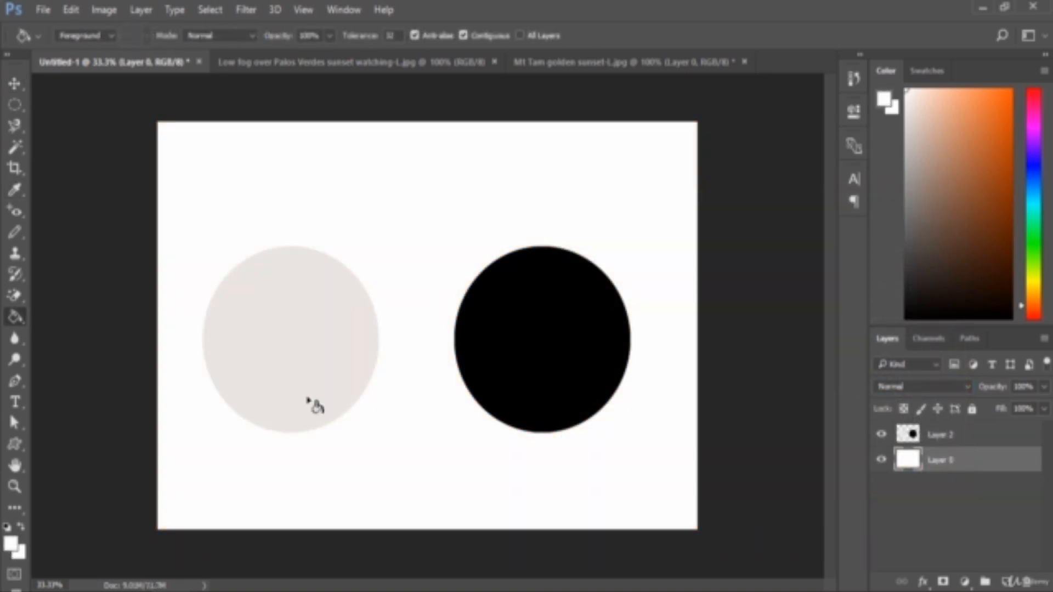
- Compare Lighten and Normal blend modes on the circles layer over the white background, ending on Normal
left_click(925, 435)
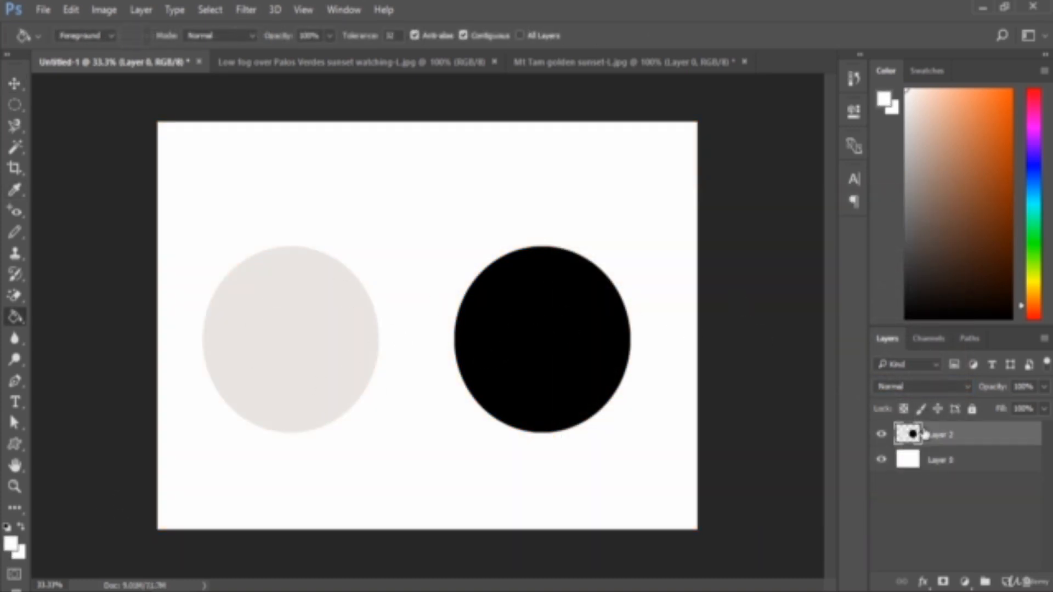
left_click(917, 390)
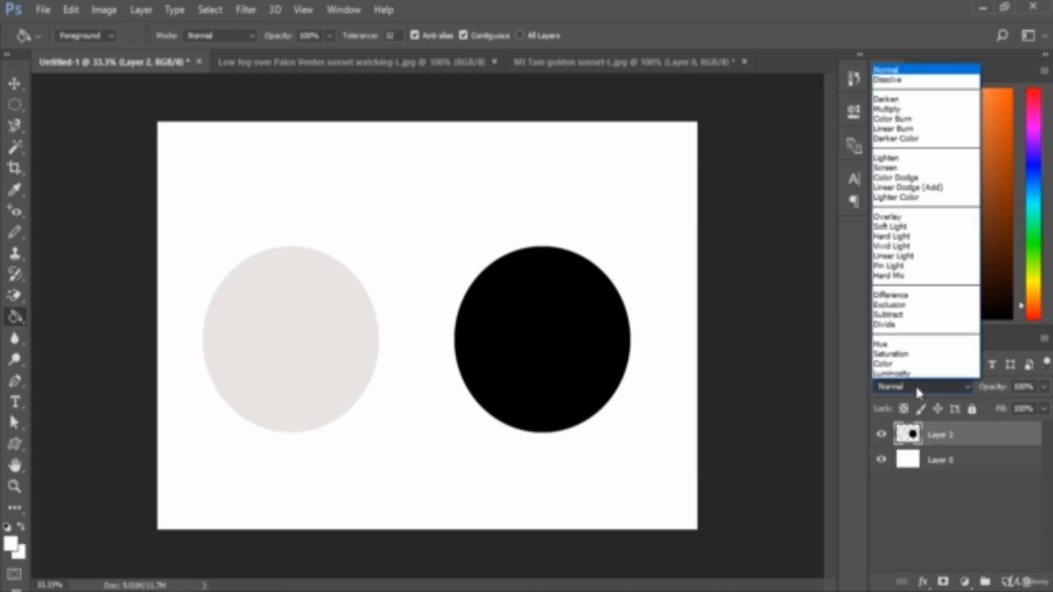
left_click(920, 158)
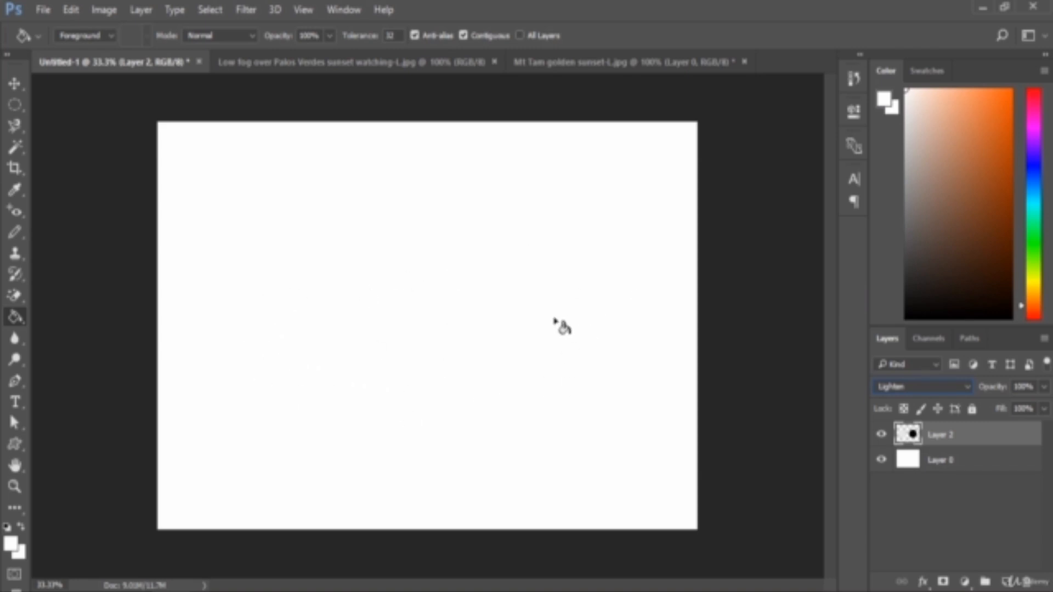
left_click(900, 385)
left_click(931, 72)
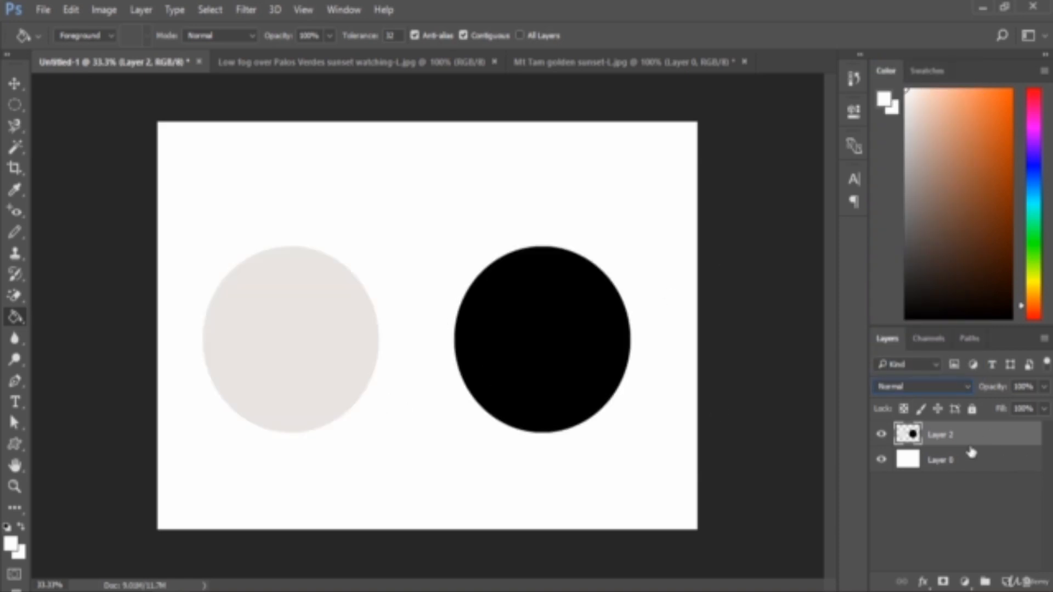
left_click(921, 390)
left_click(927, 159)
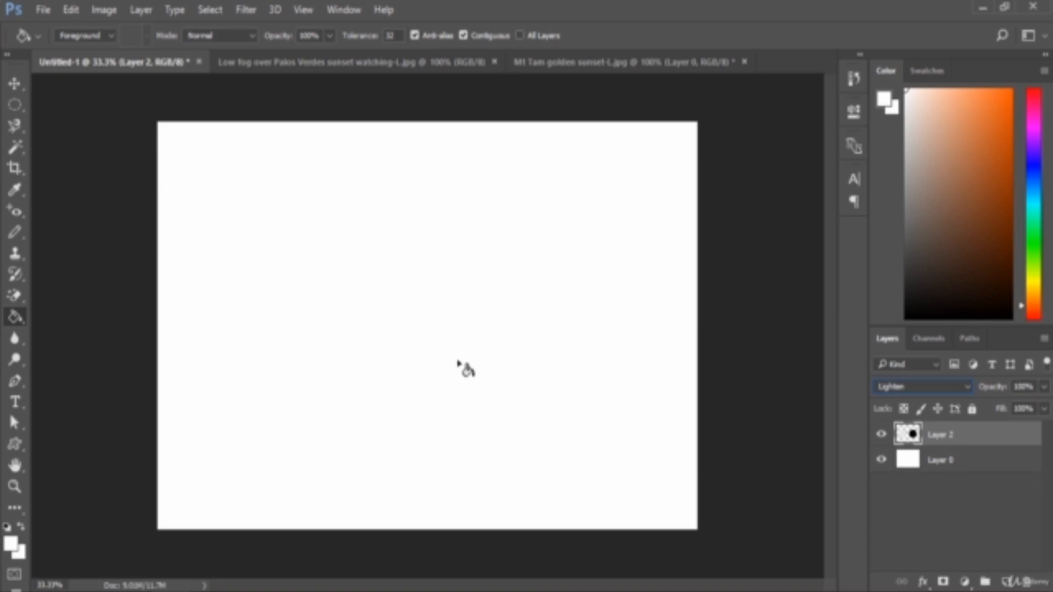
left_click(891, 388)
left_click(891, 68)
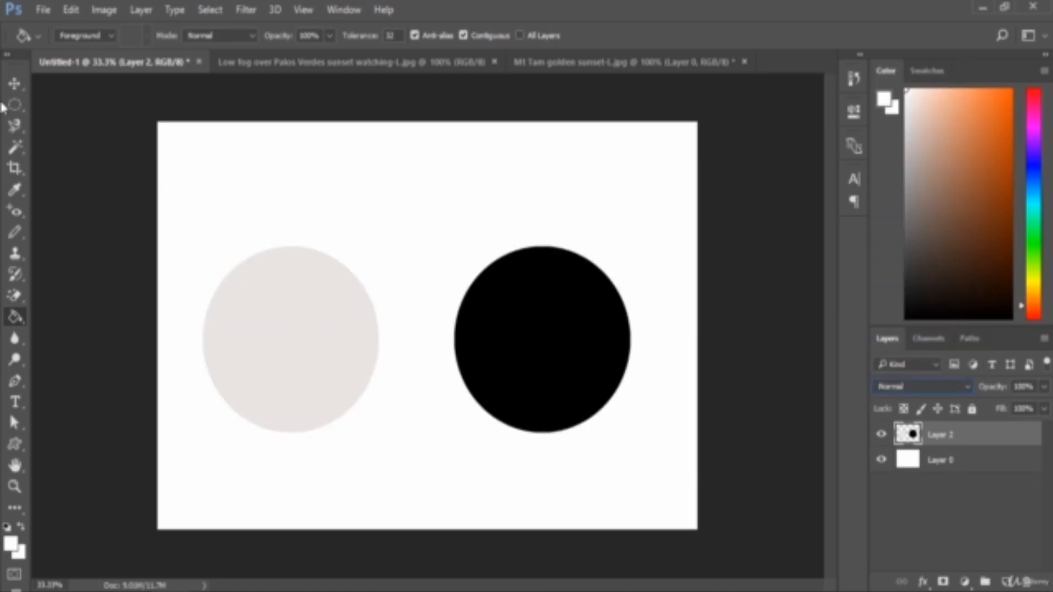
- Set the foreground color to a bright teal green and fill the background Layer 0 with it using the Paint Bucket
left_click(15, 82)
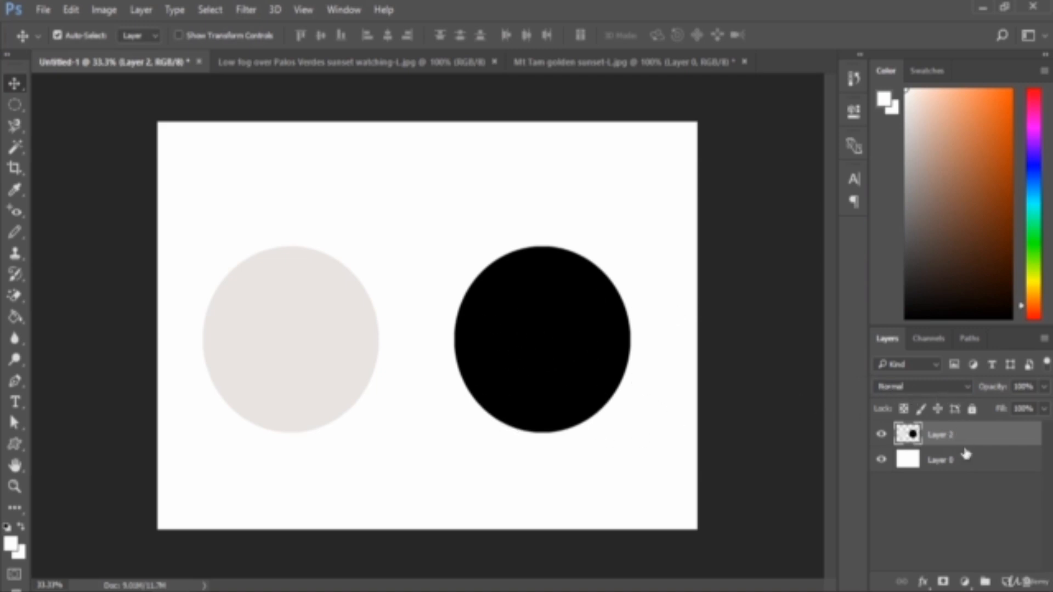
left_click(936, 463)
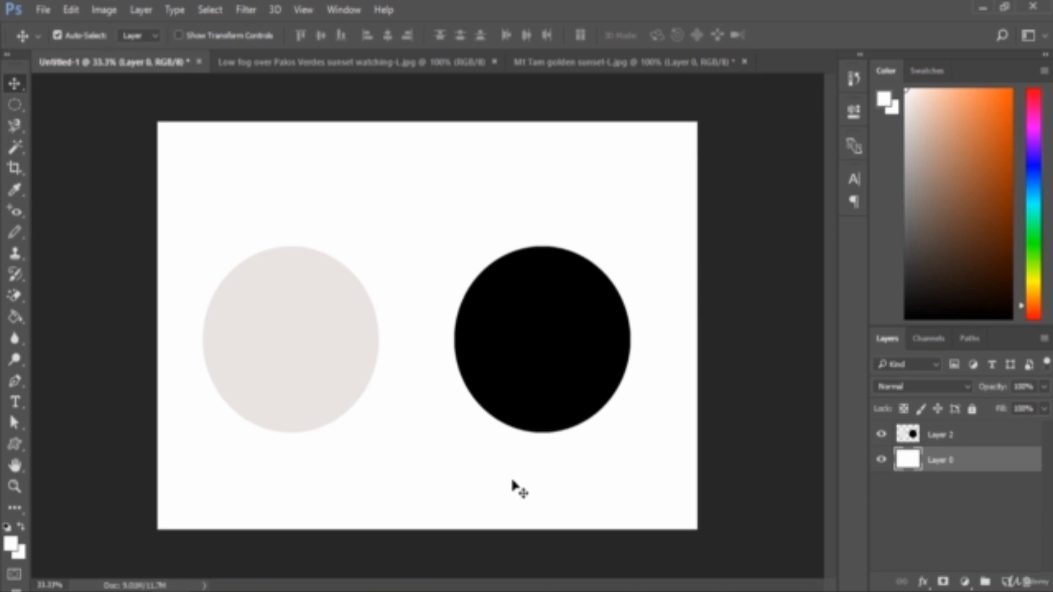
left_click(10, 544)
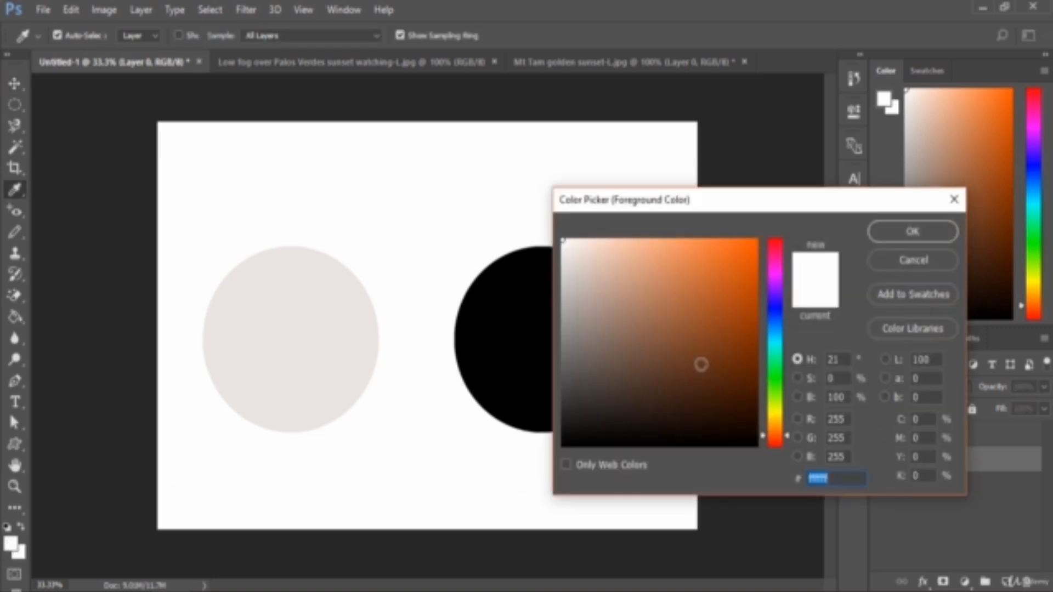
left_click(778, 355)
left_click(756, 239)
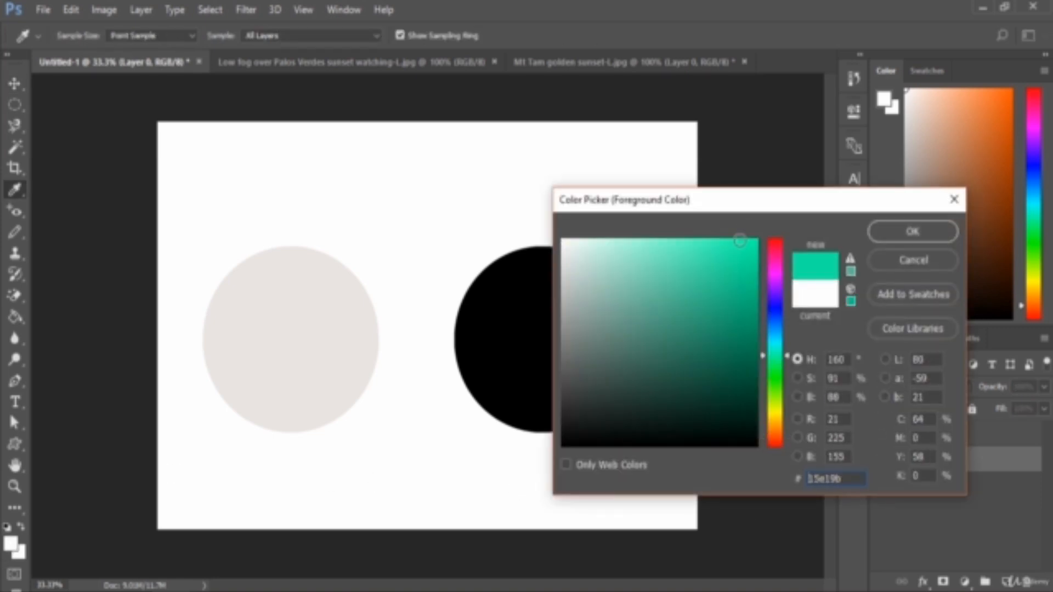
left_click(876, 231)
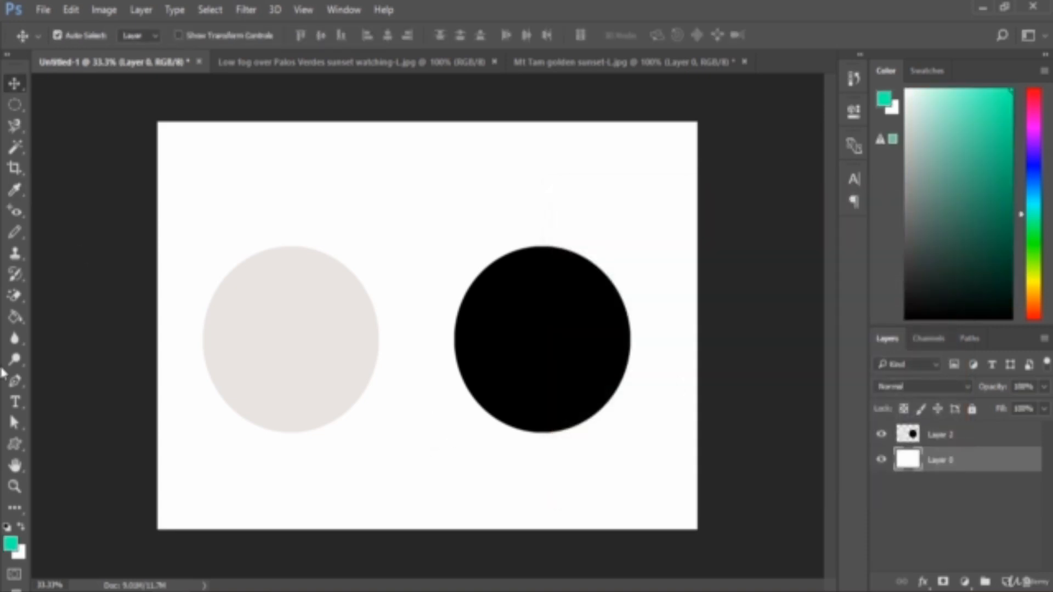
left_click(22, 322)
left_click(403, 482)
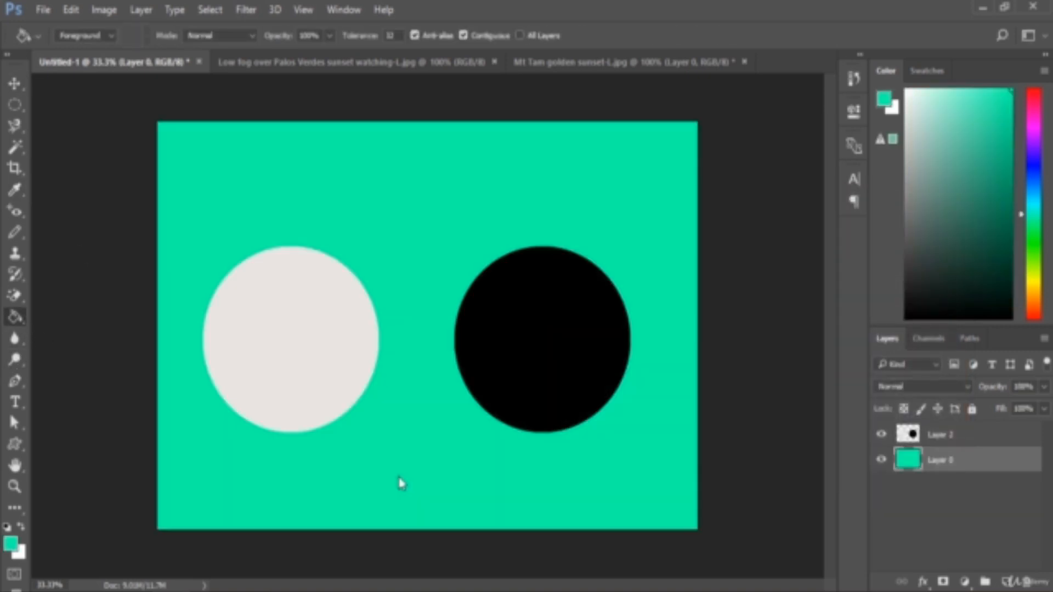
- Set the blend mode of the circles layer, Layer 2, to Lighten over the teal green background
left_click(15, 84)
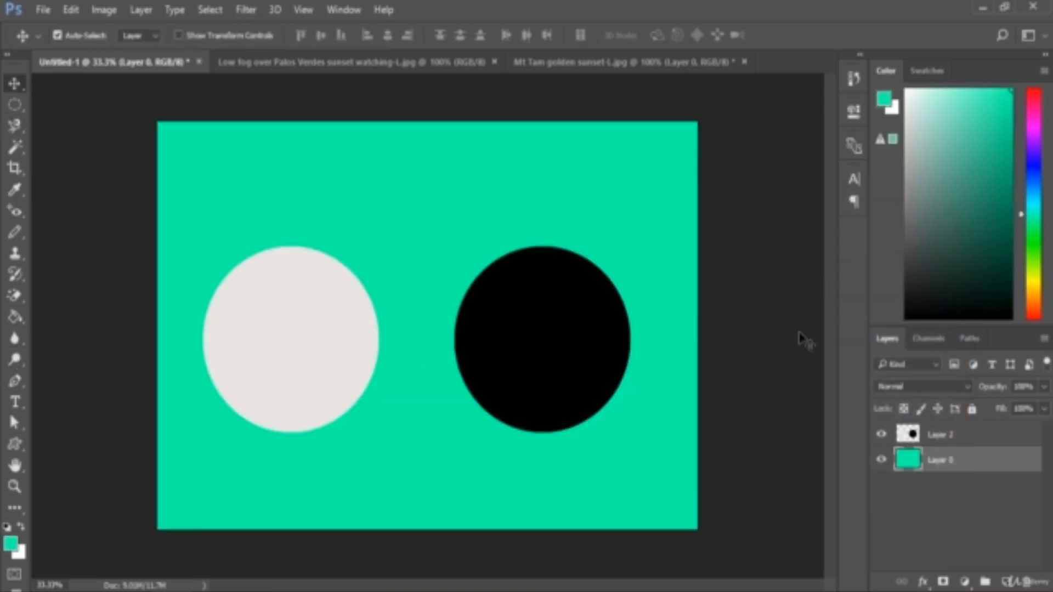
left_click(959, 439)
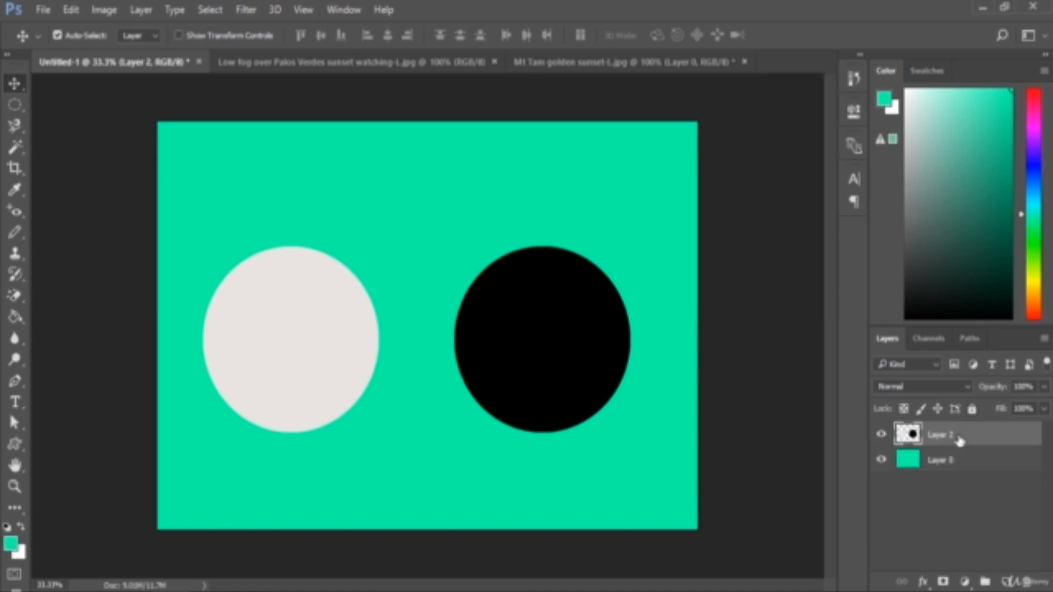
left_click(923, 386)
left_click(901, 159)
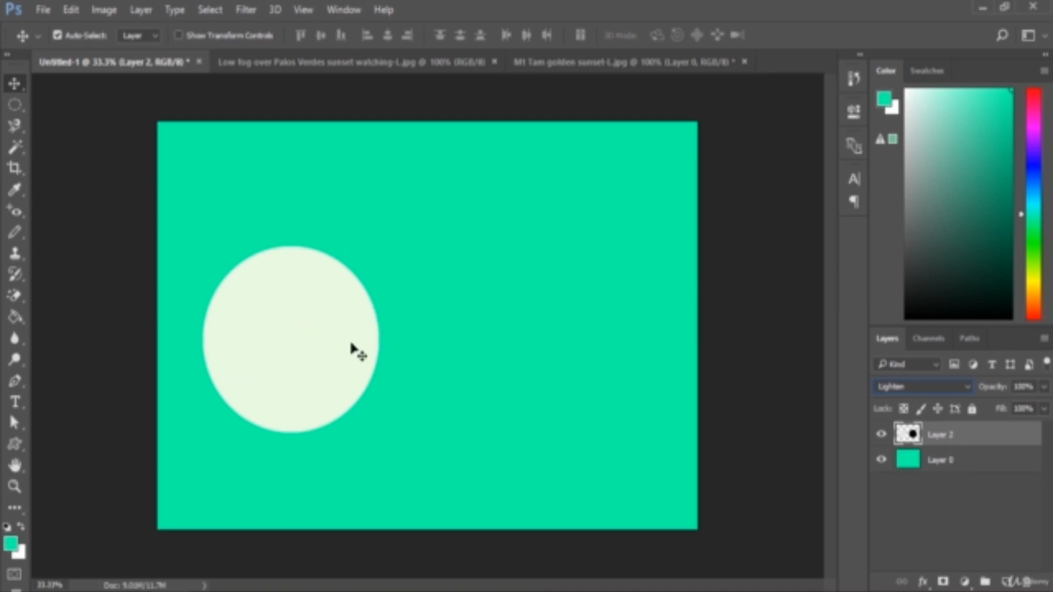
left_click(923, 388)
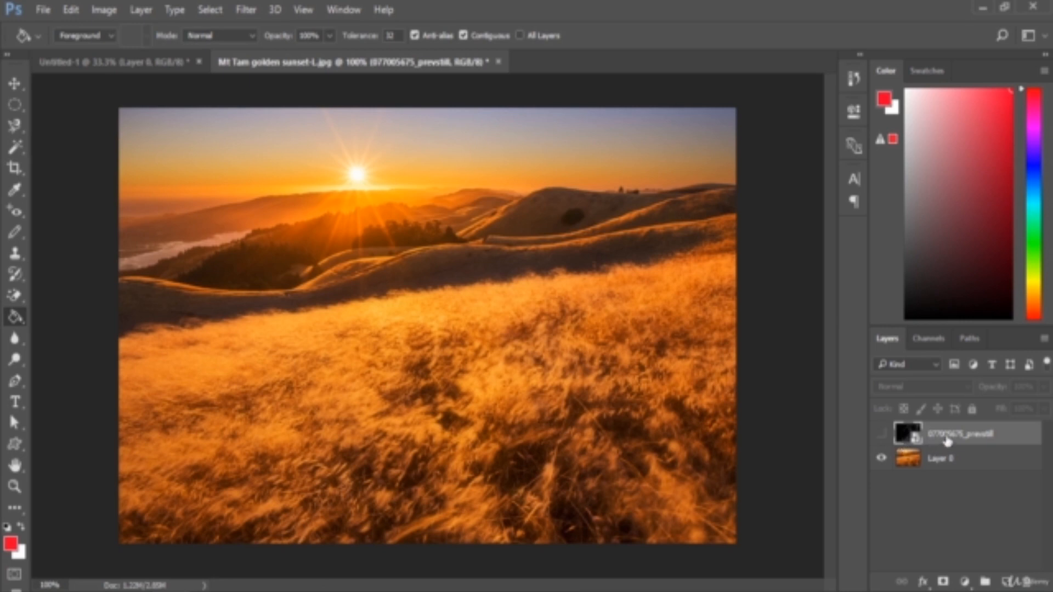
- Show the water splash layer over the golden sunset photo and set its blend mode to Screen
left_click(881, 435)
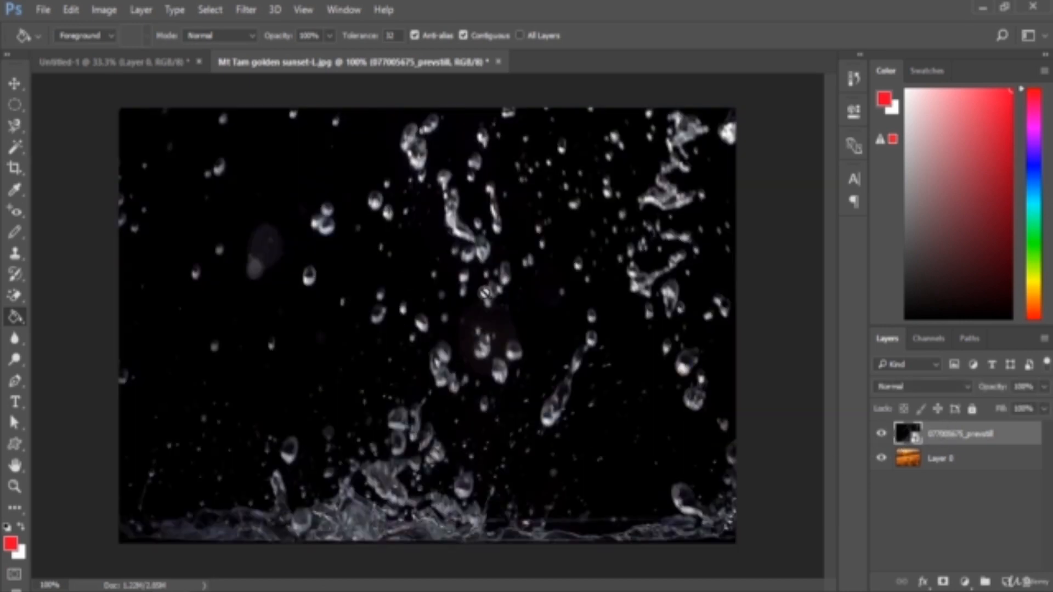
left_click(14, 83)
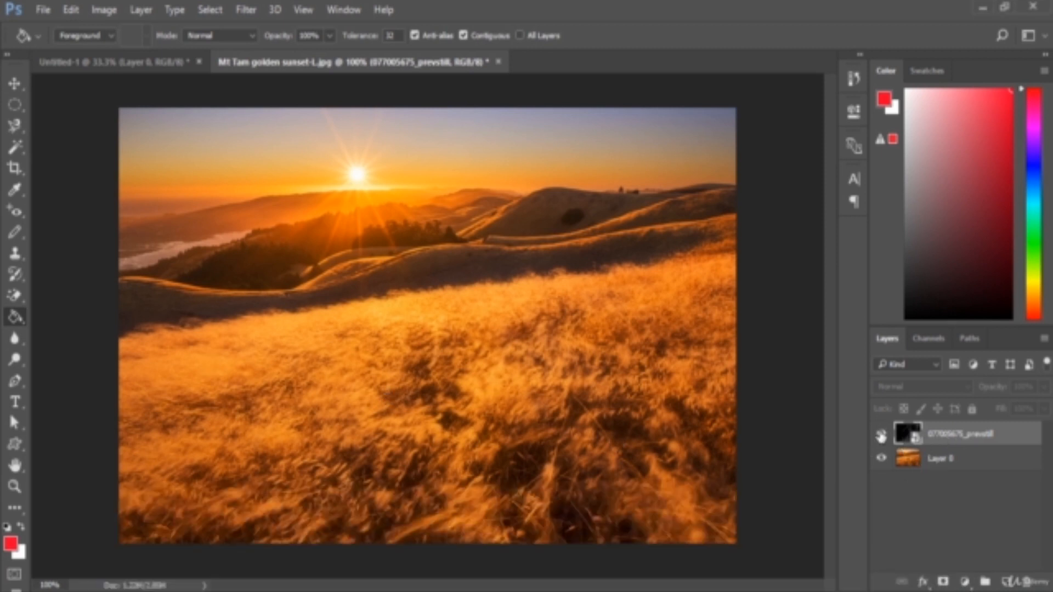
left_click(881, 435)
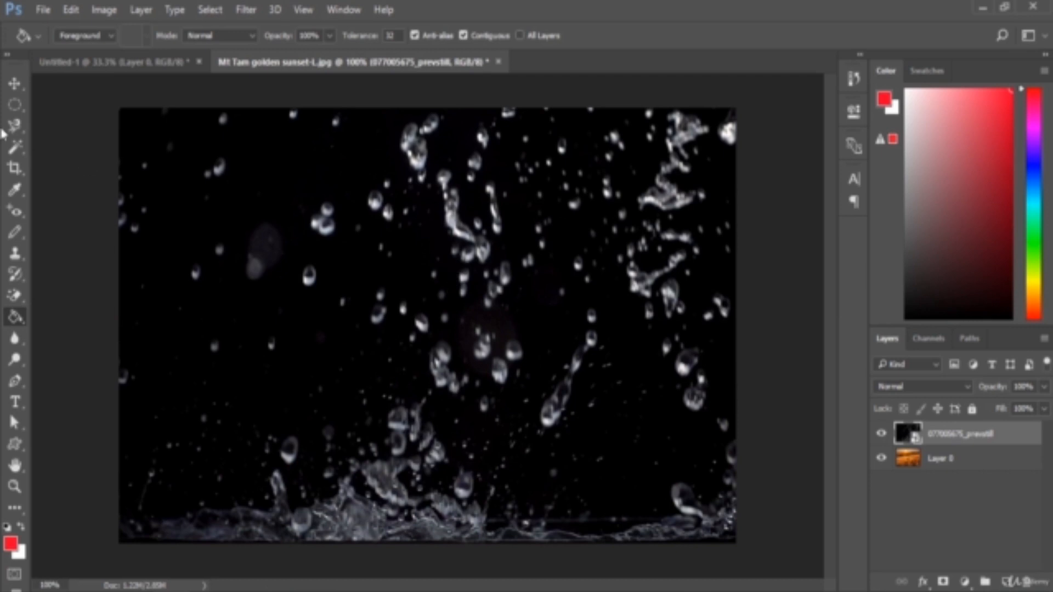
left_click(14, 83)
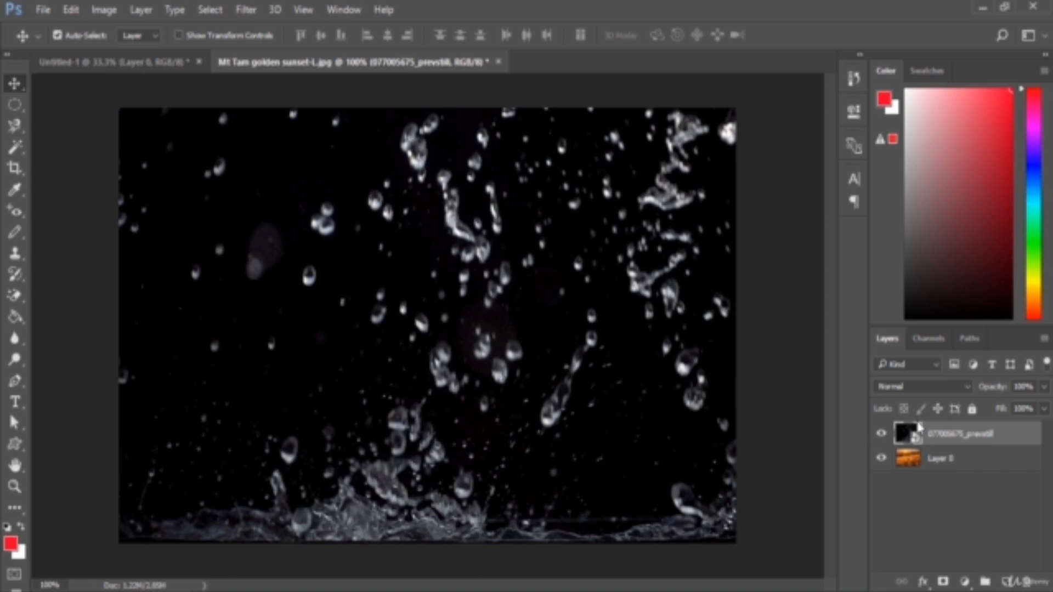
left_click(935, 388)
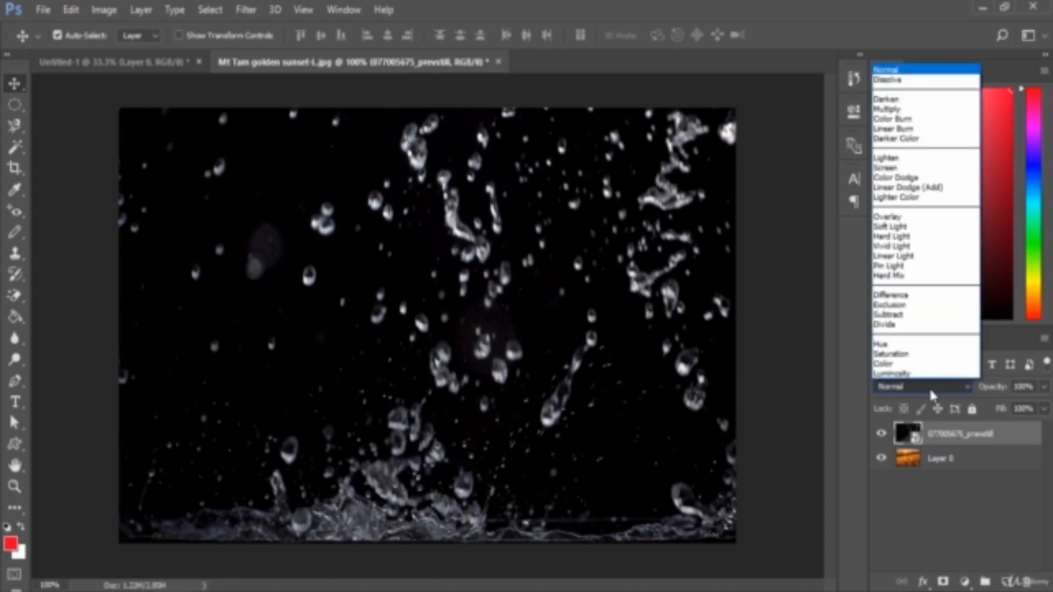
left_click(887, 167)
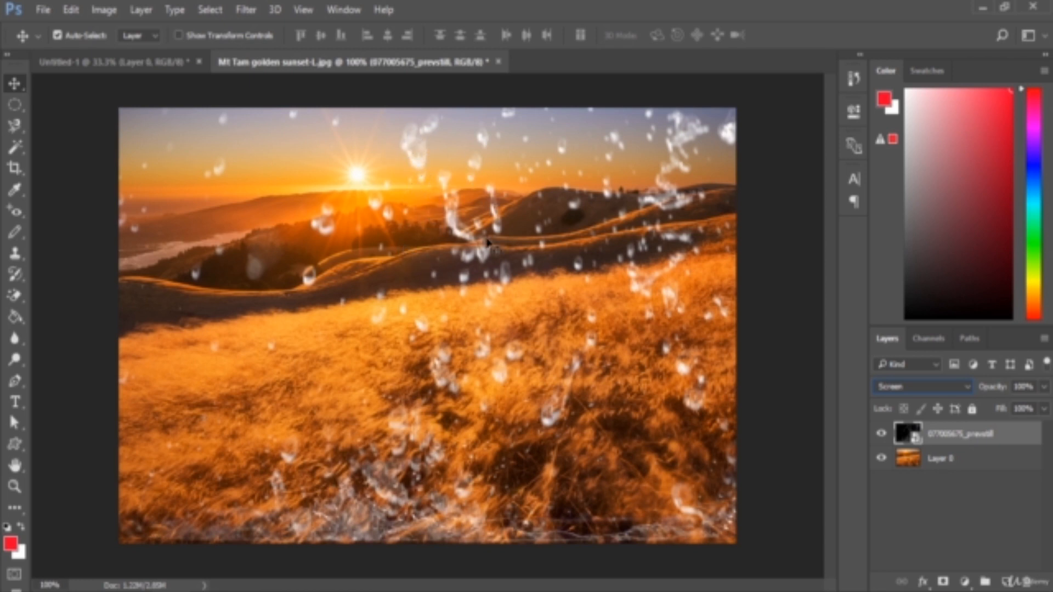
- Compare the Normal and Screen blend modes on the water splash layer over the sunset, ending on Screen
left_click(924, 389)
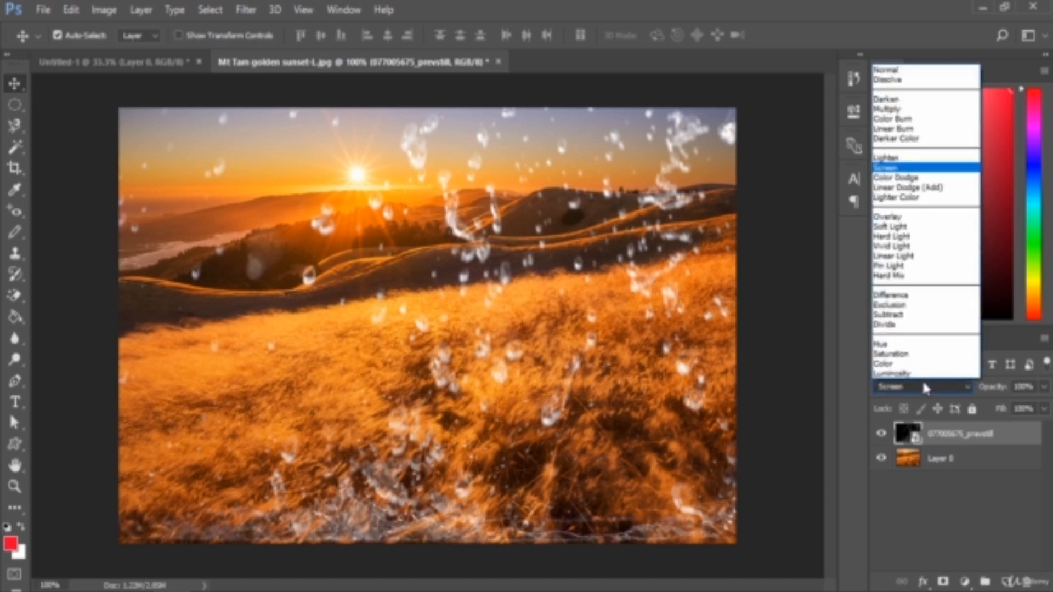
left_click(886, 69)
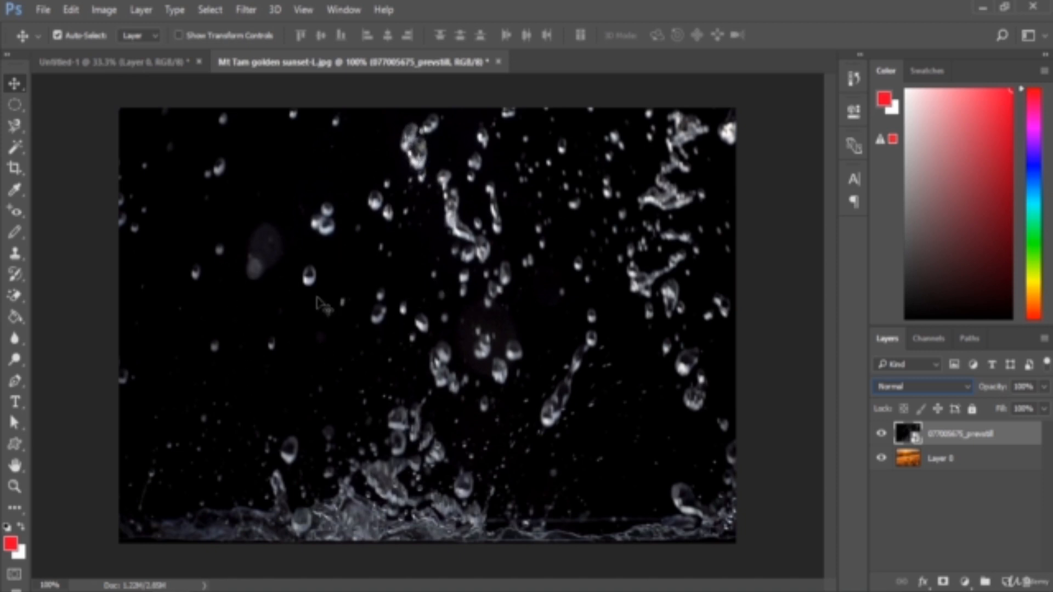
left_click(946, 387)
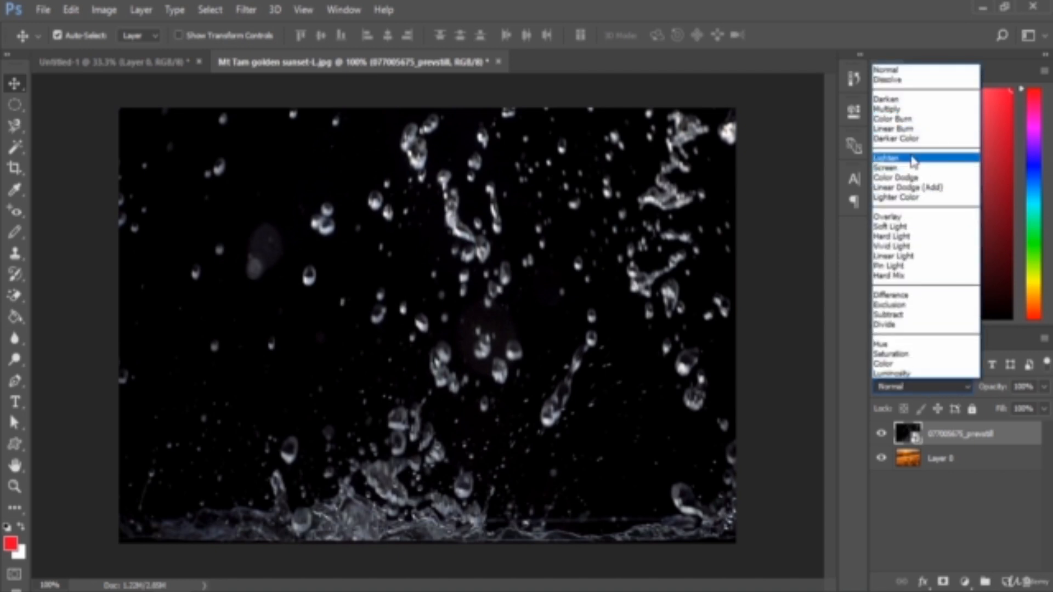
left_click(909, 167)
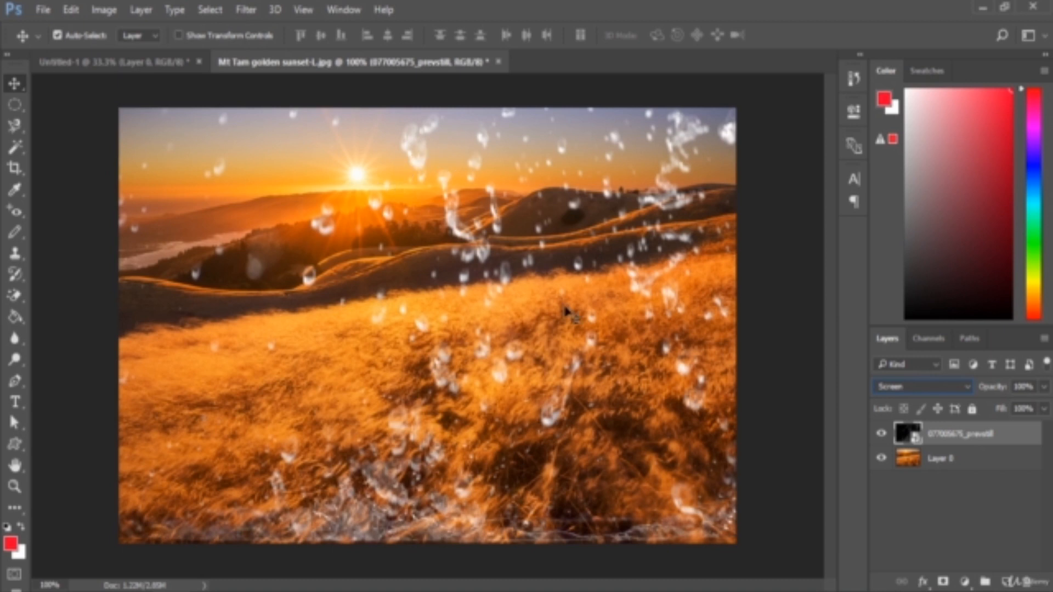
left_click(923, 387)
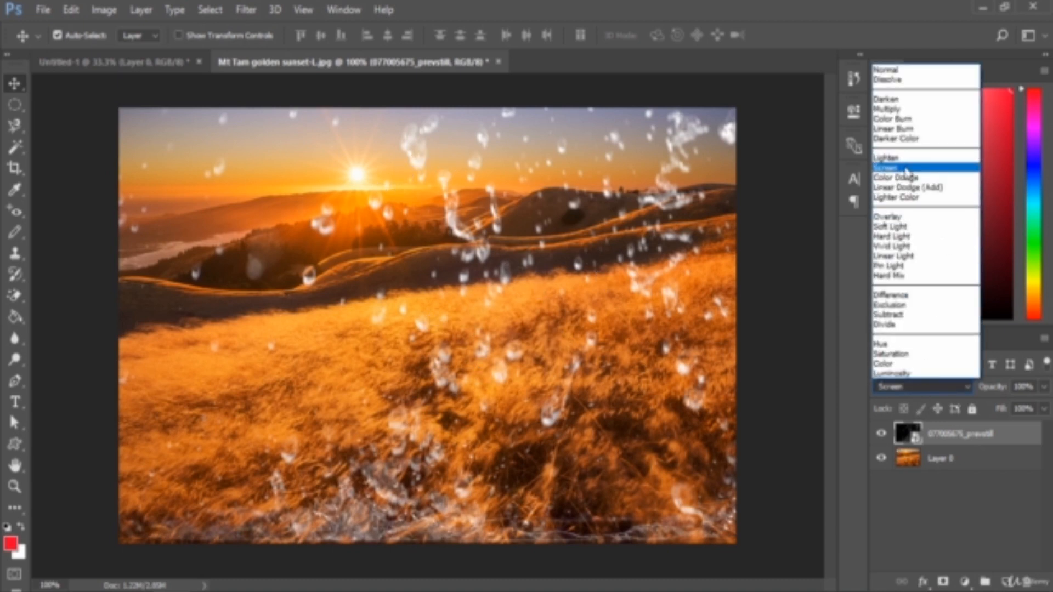
left_click(905, 169)
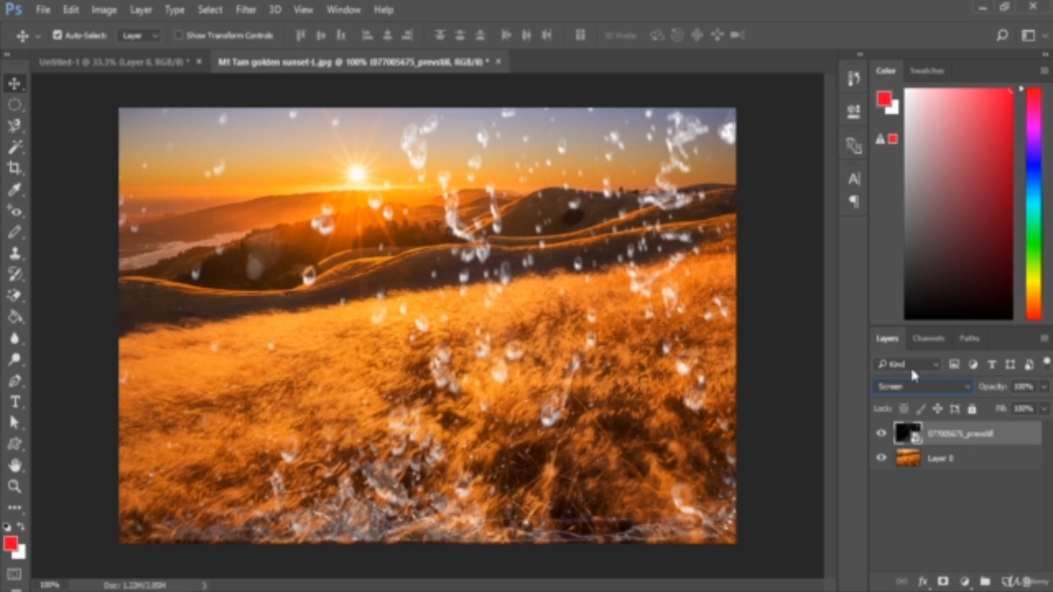
left_click(910, 386)
left_click(910, 386)
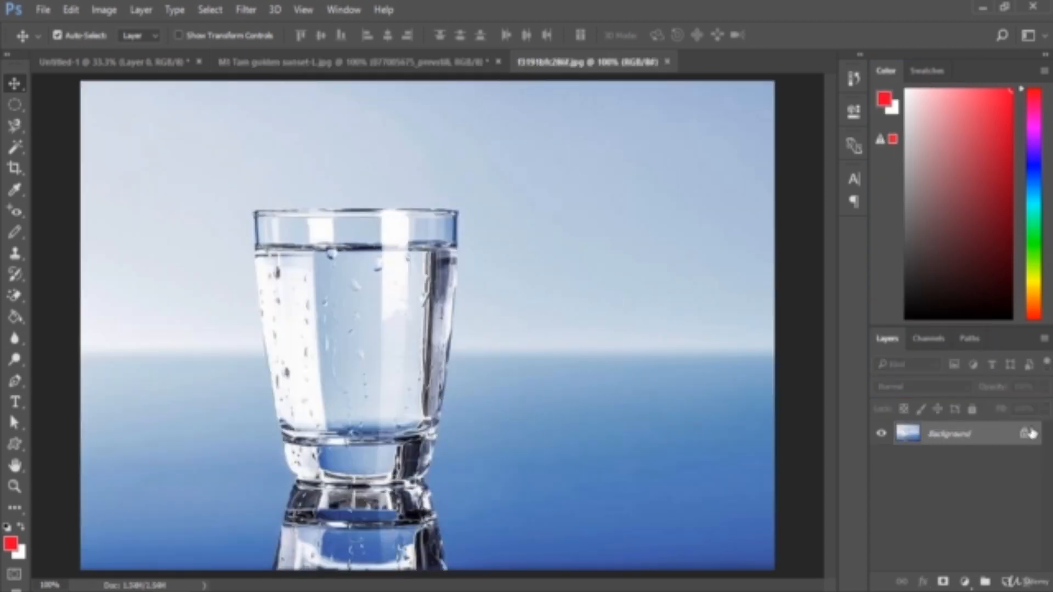
- Unlock the water glass photo's Background layer and copy the splash layer into it from the Mt Tam golden sunset document
left_click(1023, 435)
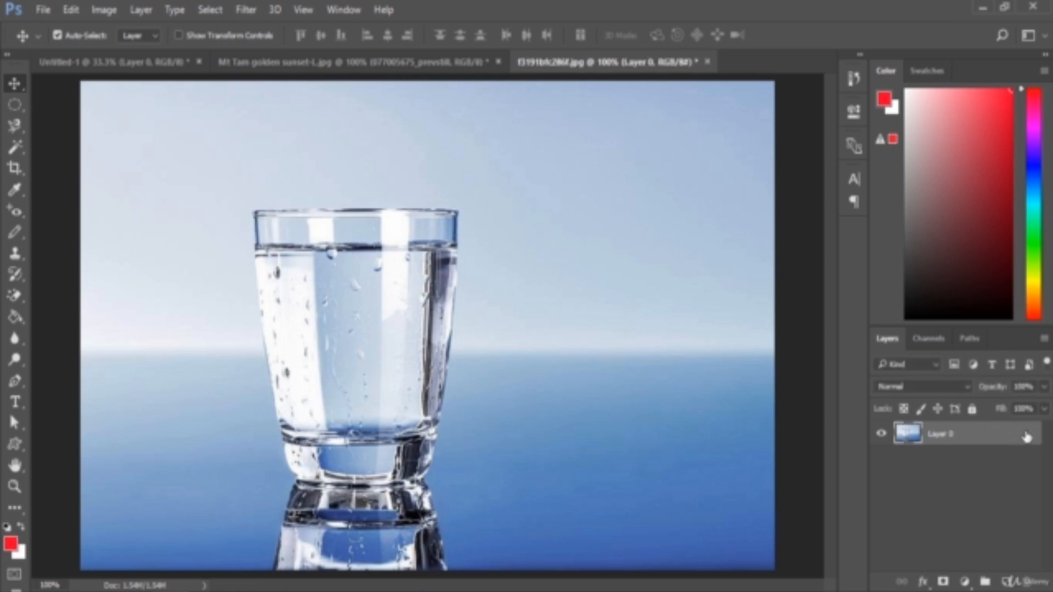
left_click(459, 66)
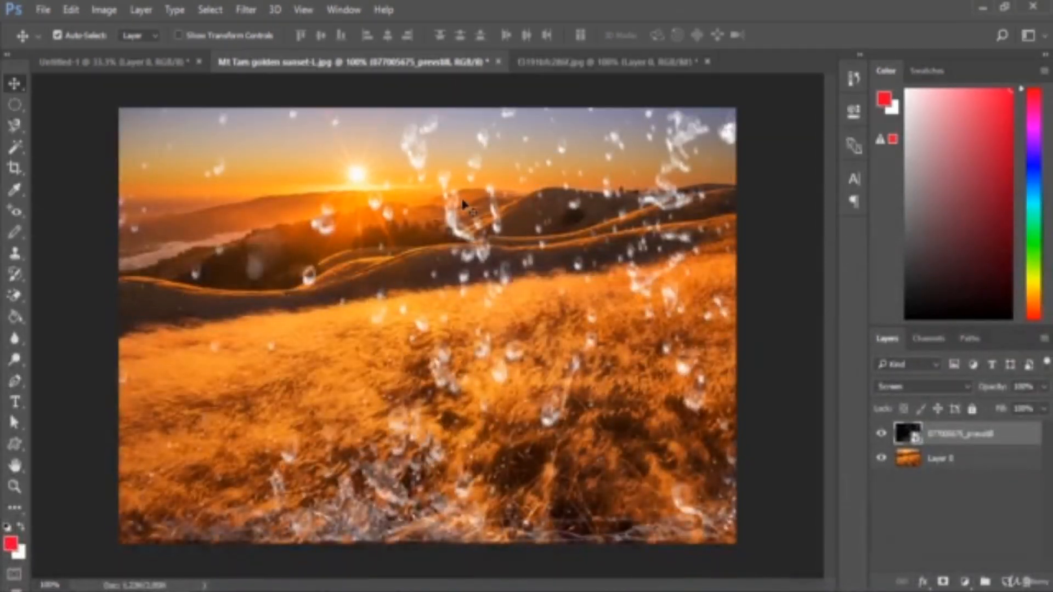
left_click_drag(455, 205, 488, 239)
left_click_drag(554, 235, 530, 209)
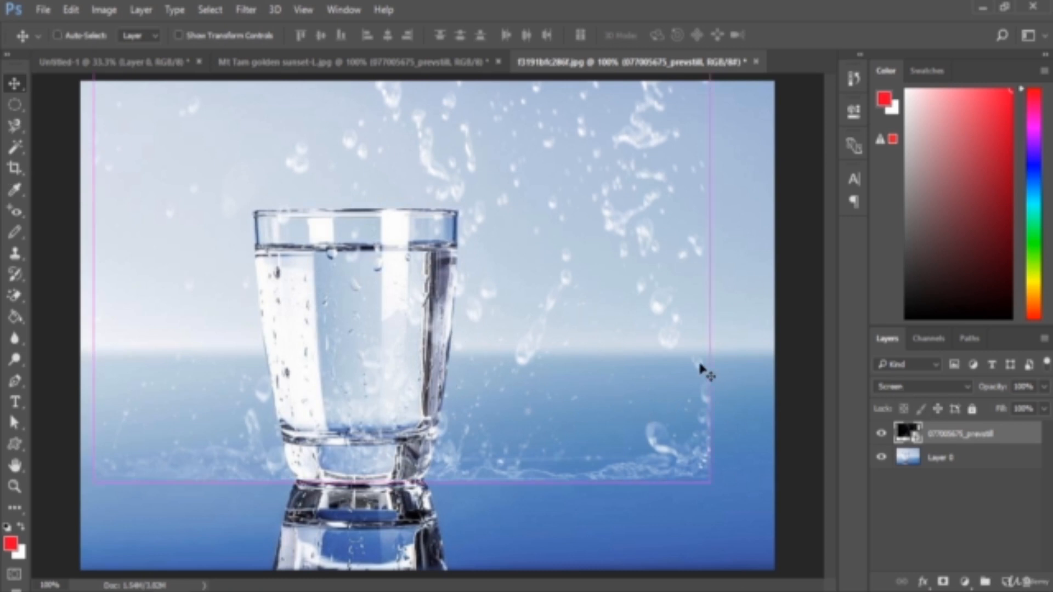
- Stretch the splash layer horizontally with Free Transform so it spans the full width of the glass photo
key("ctrl+t")
left_click_drag(709, 273, 775, 274)
left_click_drag(92, 269, 80, 268)
key("Return")
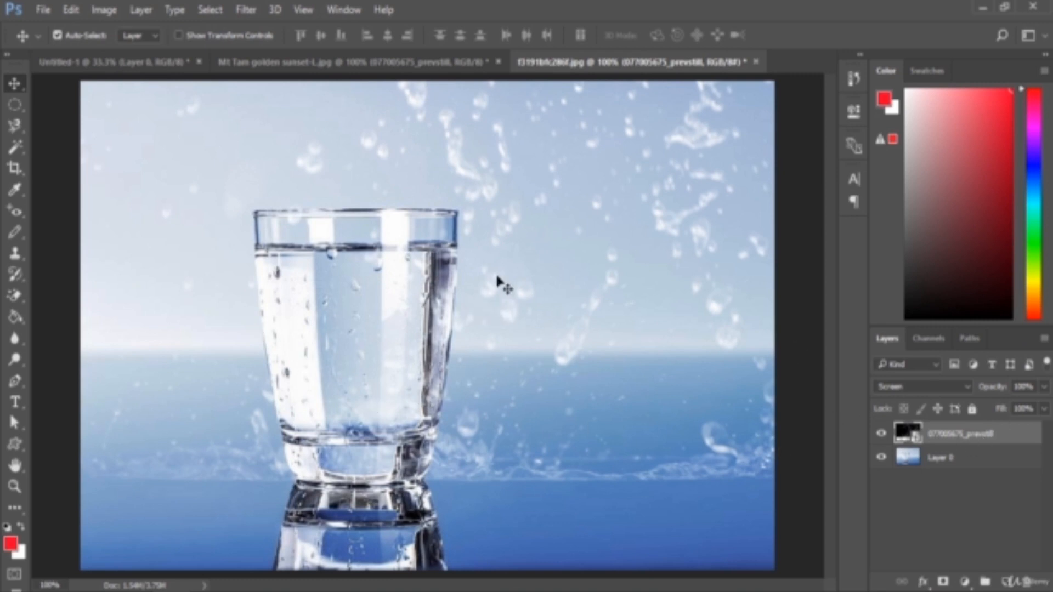
- Examine the splash layer's blending options without changing them, and open its list of blend modes
double_click(1017, 433)
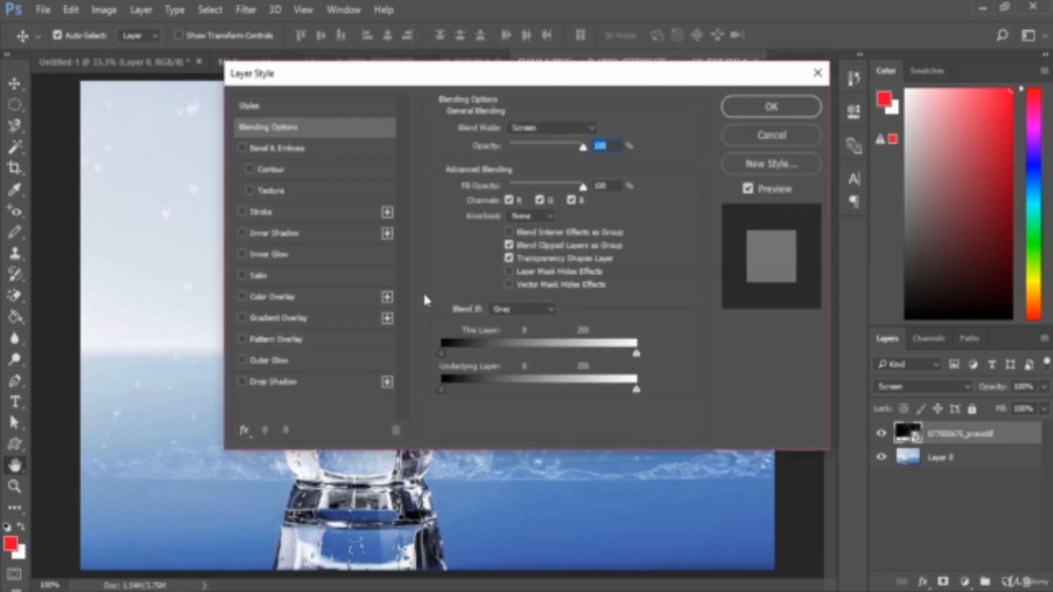
left_click(784, 132)
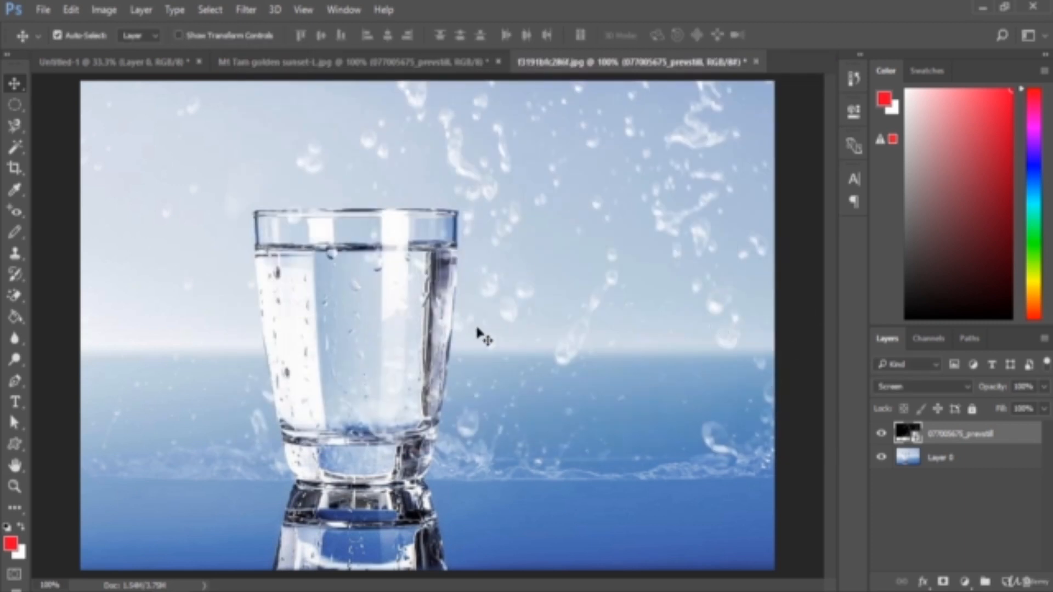
left_click(933, 387)
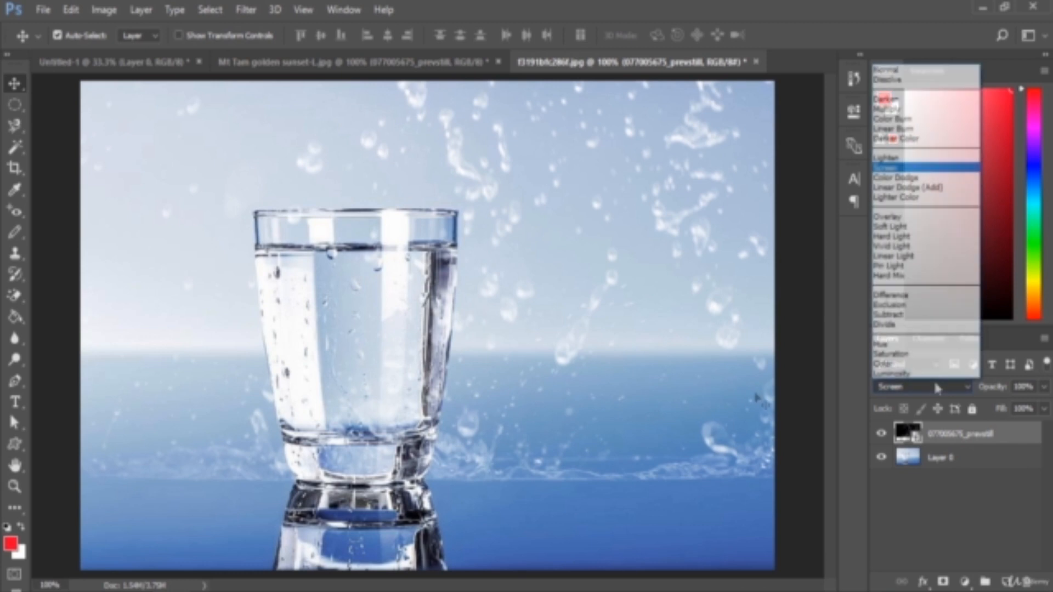